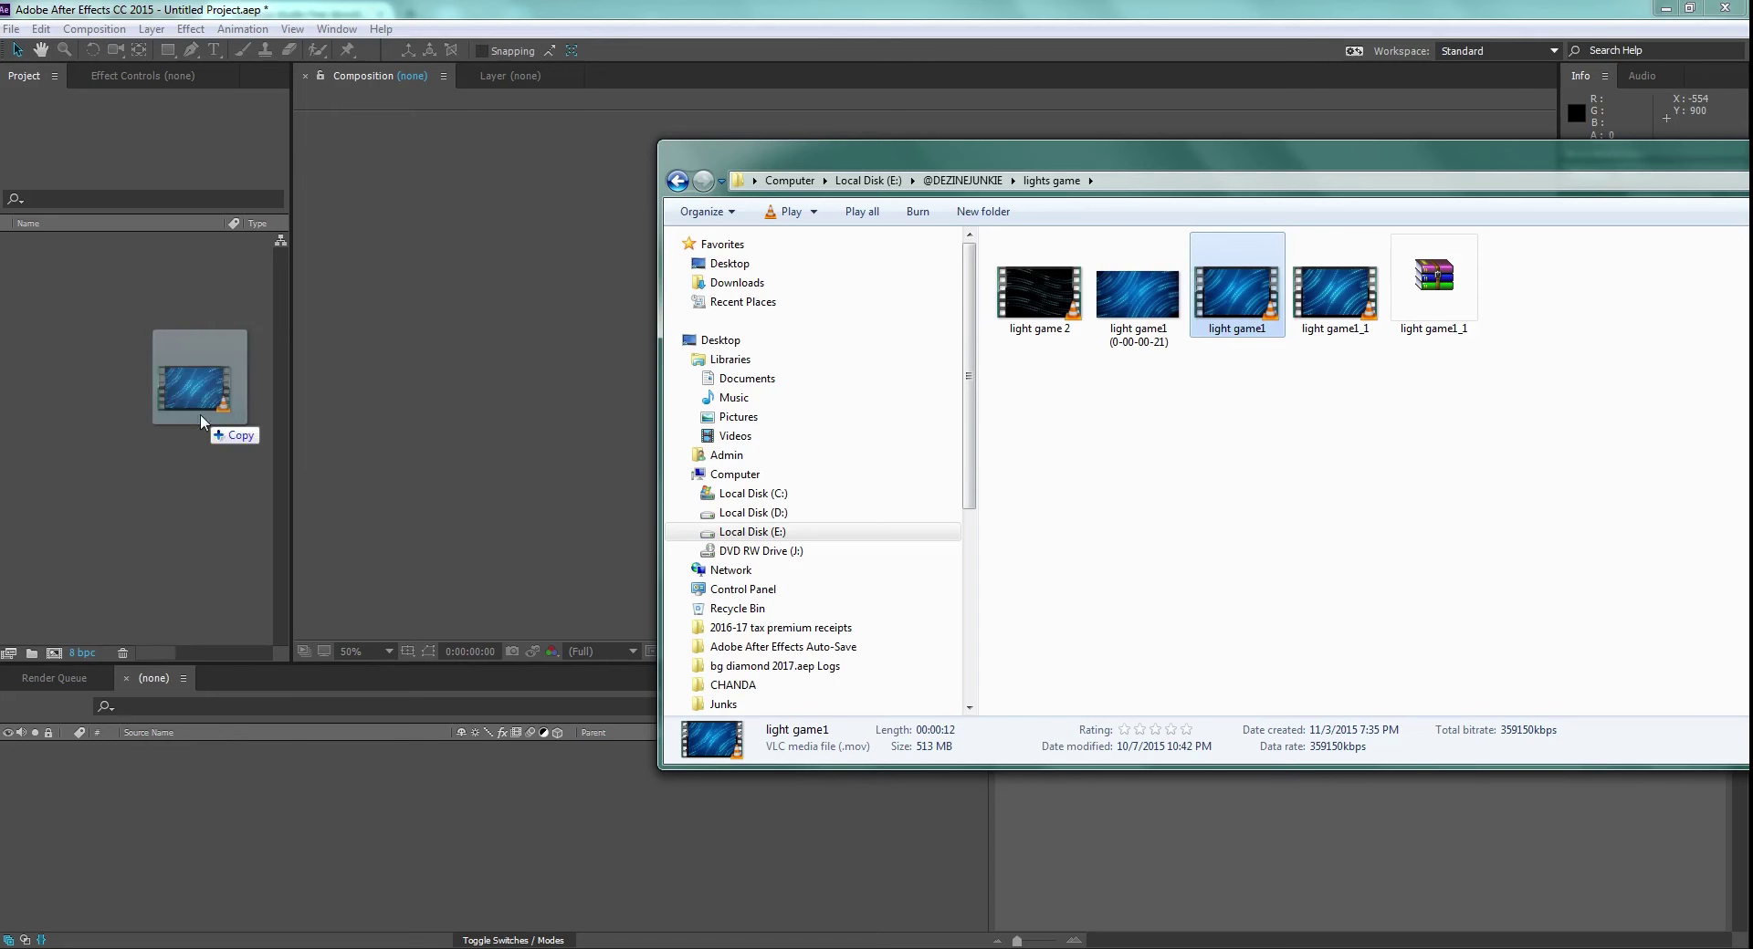
# - Import light game1.mov into the Project panel and select it to view its details
pyautogui.moveTo(199, 414); pyautogui.dragTo(119, 376)
pyautogui.click(119, 376)
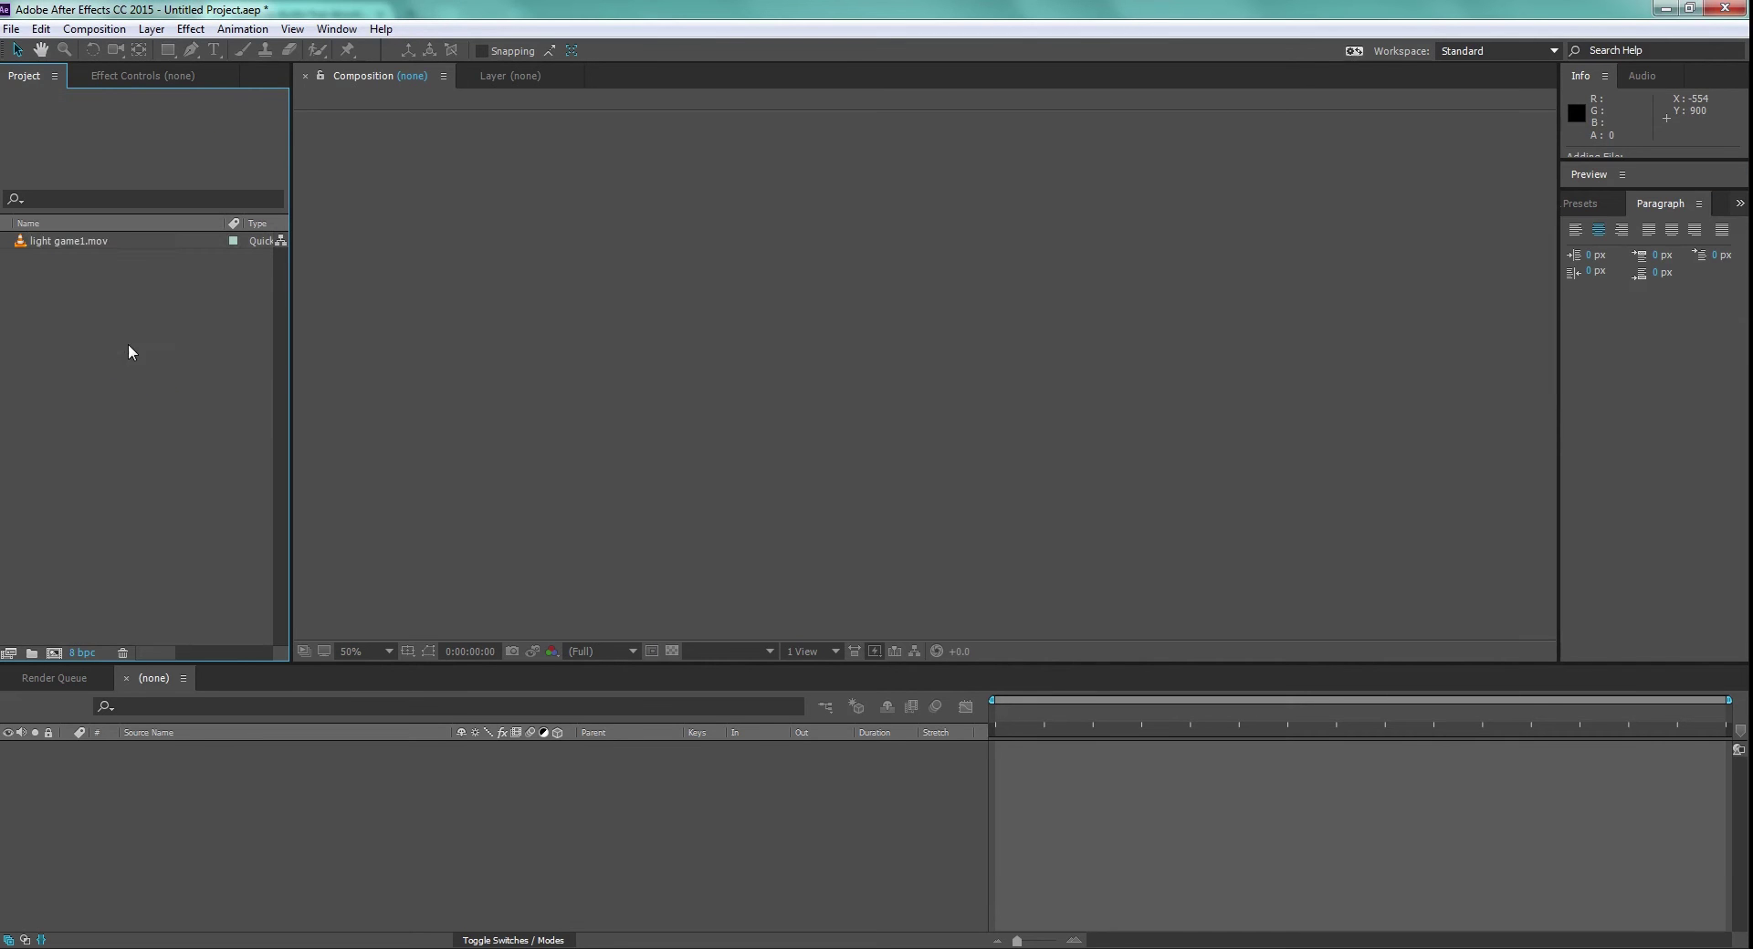
pyautogui.click(142, 243)
pyautogui.rightClick(133, 334)
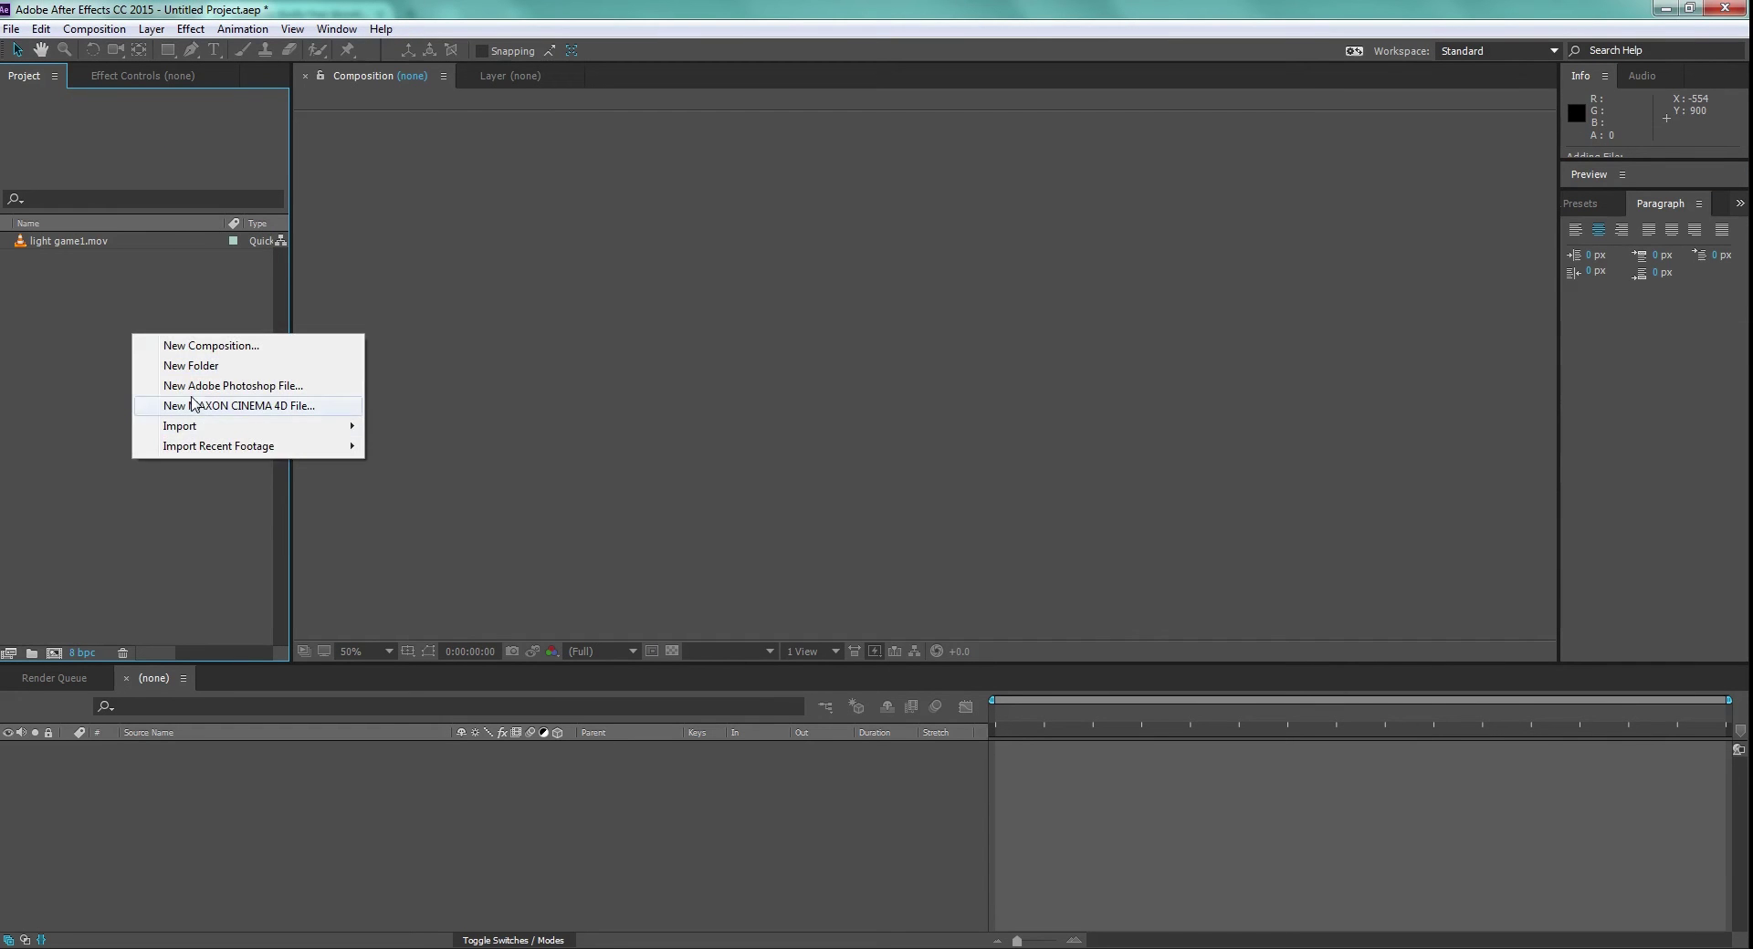
pyautogui.moveTo(202, 426)
pyautogui.click(69, 244)
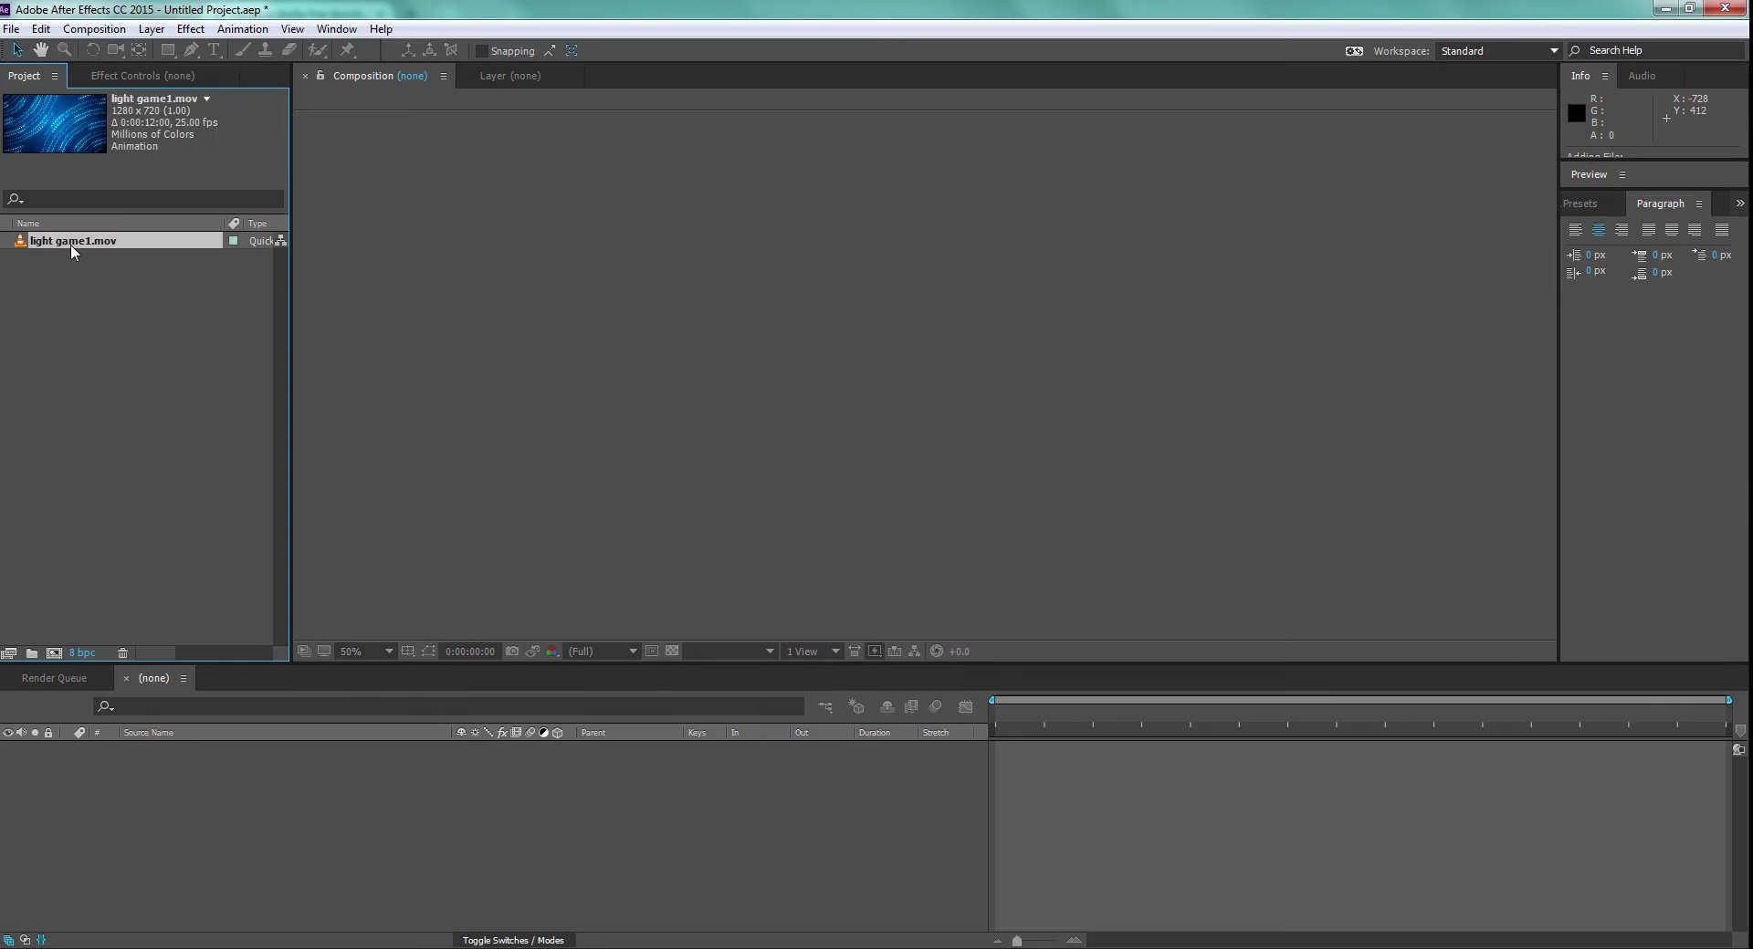
pyautogui.click(67, 233)
pyautogui.click(68, 235)
# - Create a light game1 composition from the clip and preview it through to the end
pyautogui.moveTo(69, 244); pyautogui.dragTo(54, 655)
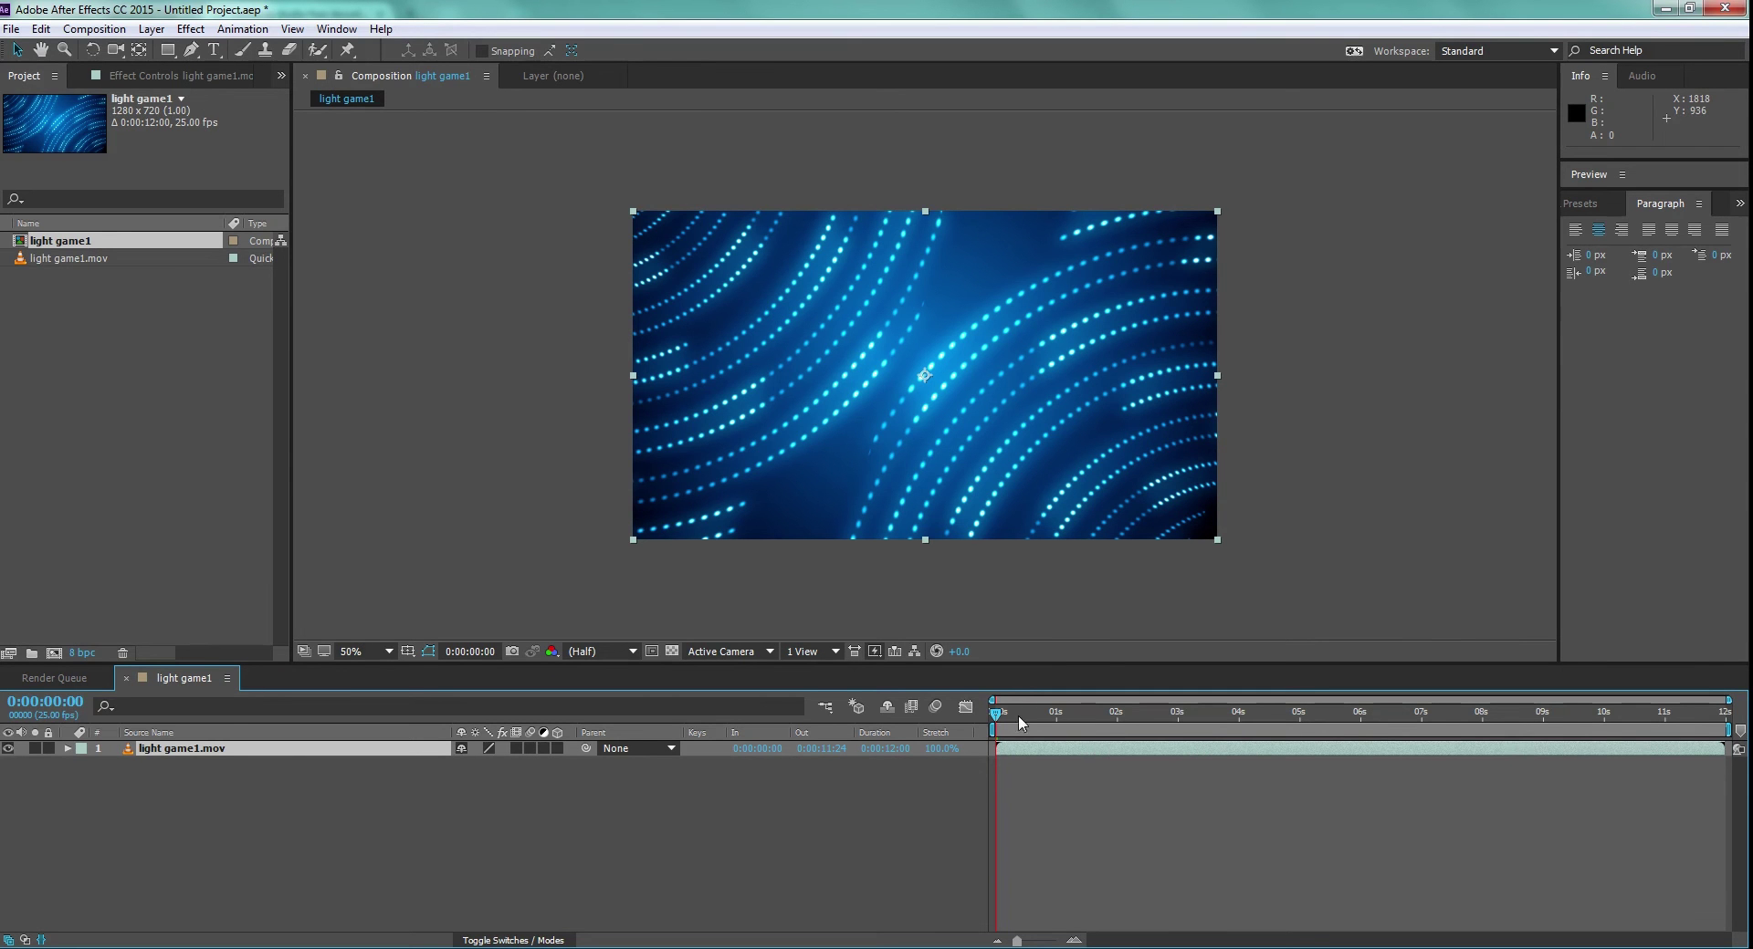
pyautogui.moveTo(1008, 721); pyautogui.dragTo(1694, 749)
pyautogui.press('space')
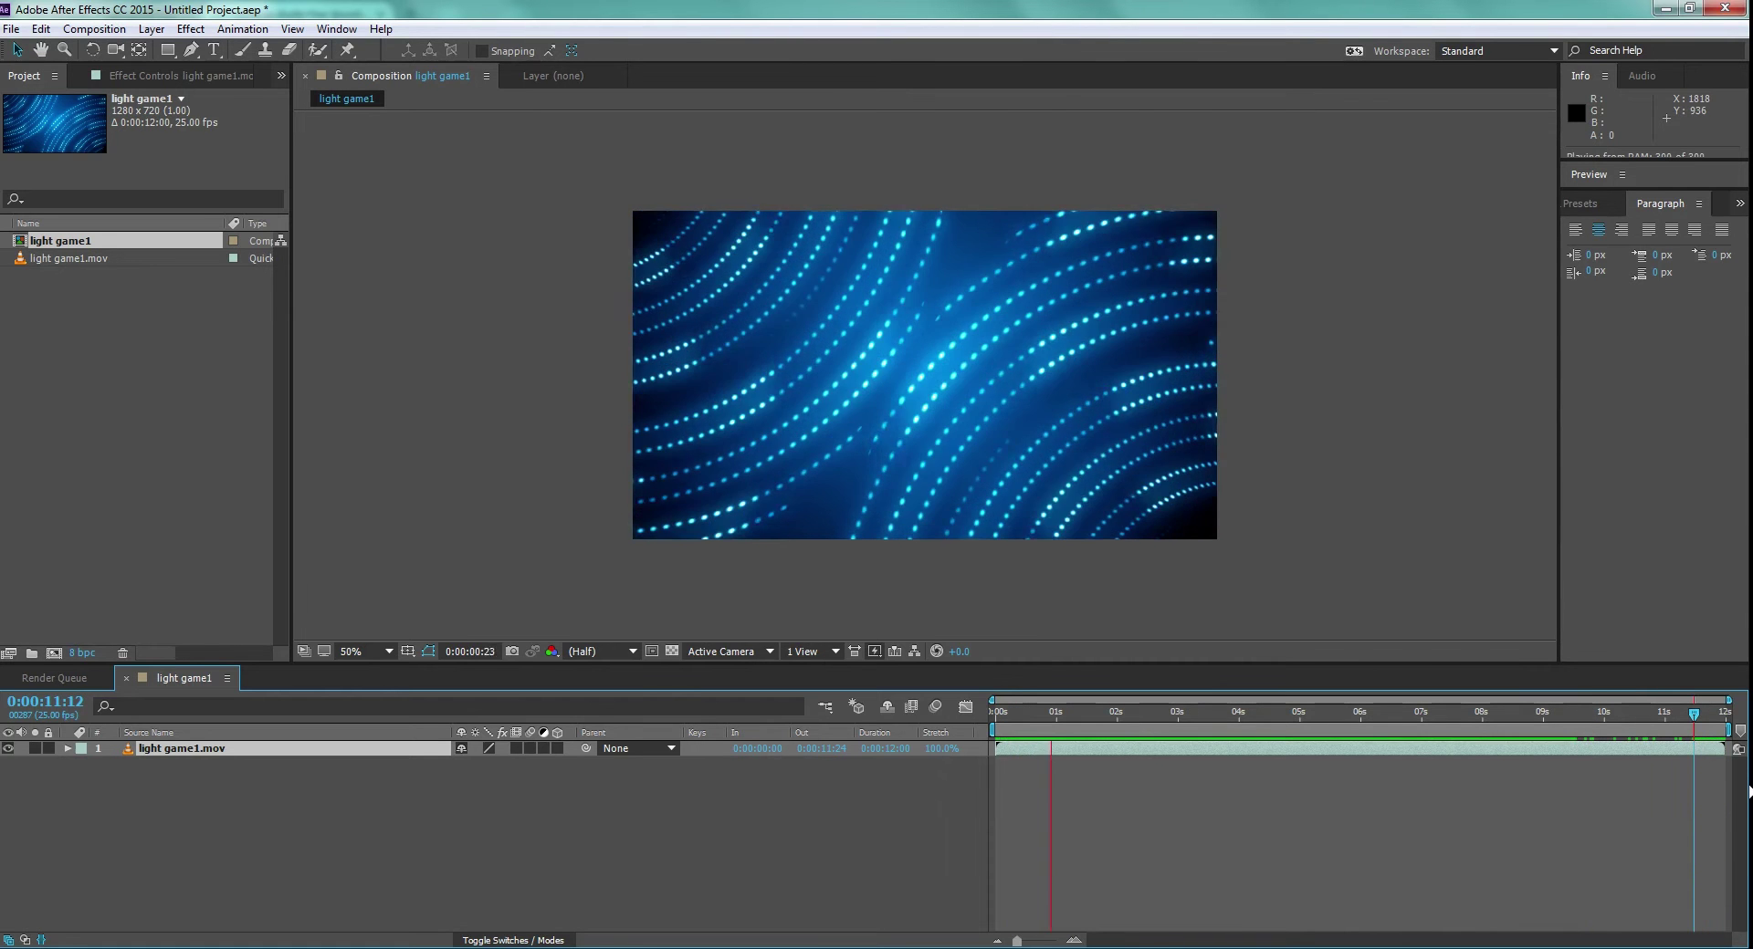
pyautogui.click(1734, 721)
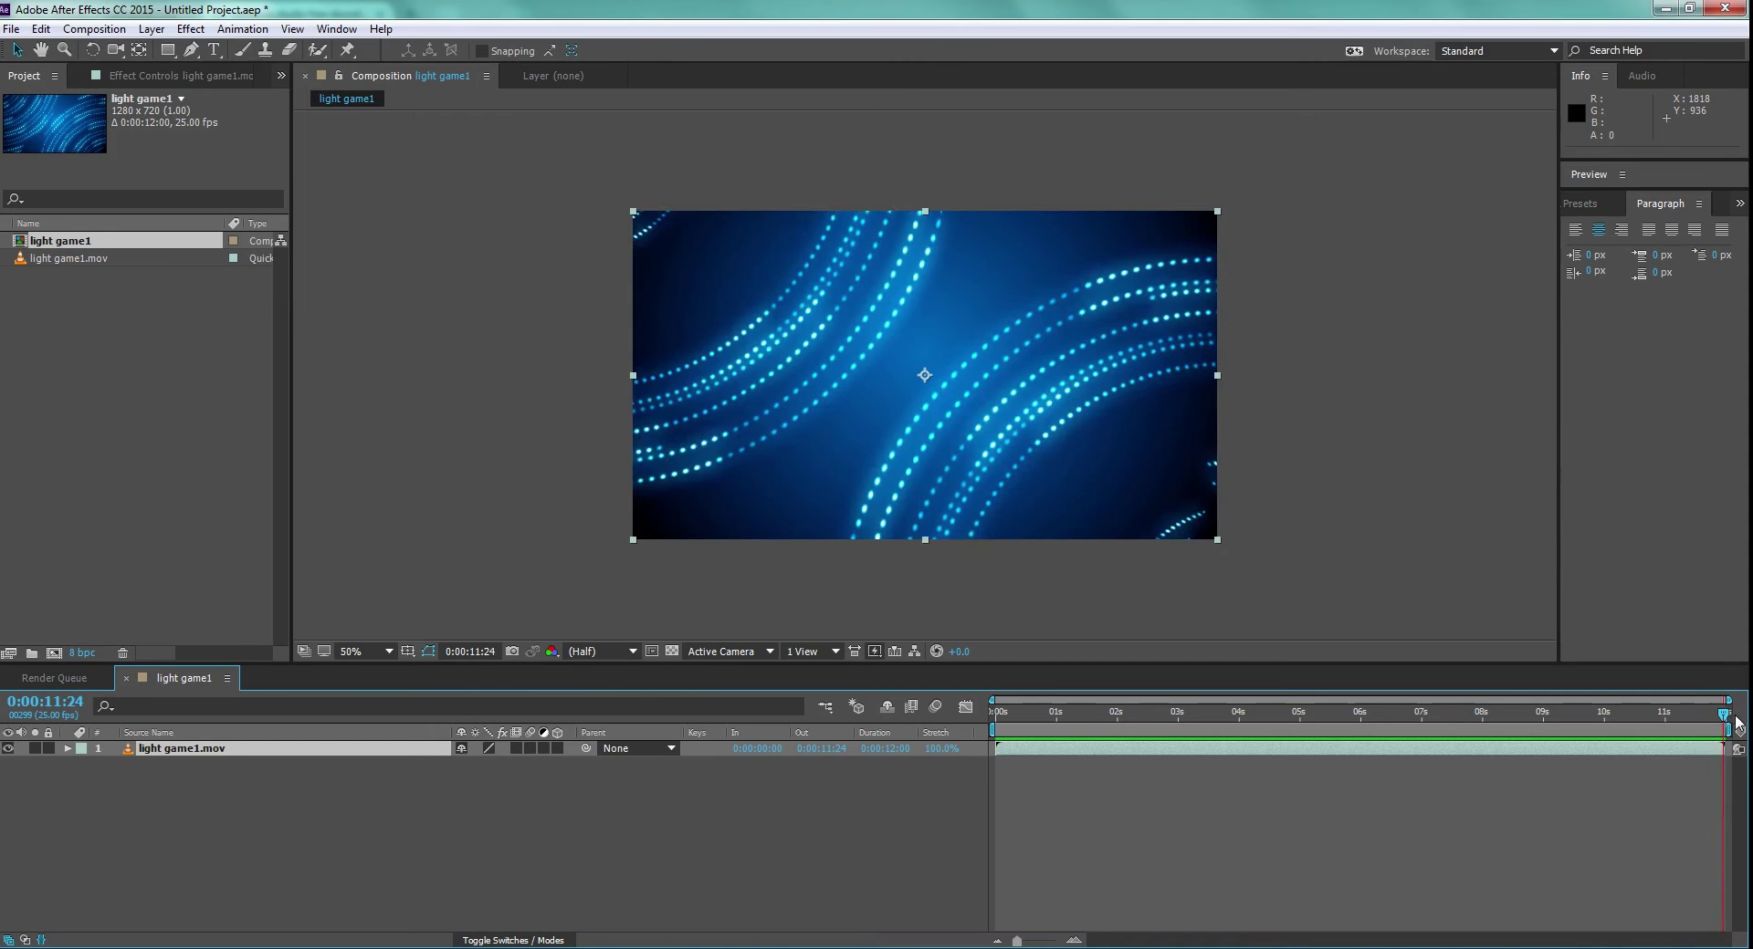
pyautogui.moveTo(1723, 715); pyautogui.dragTo(1696, 715)
pyautogui.press('space')
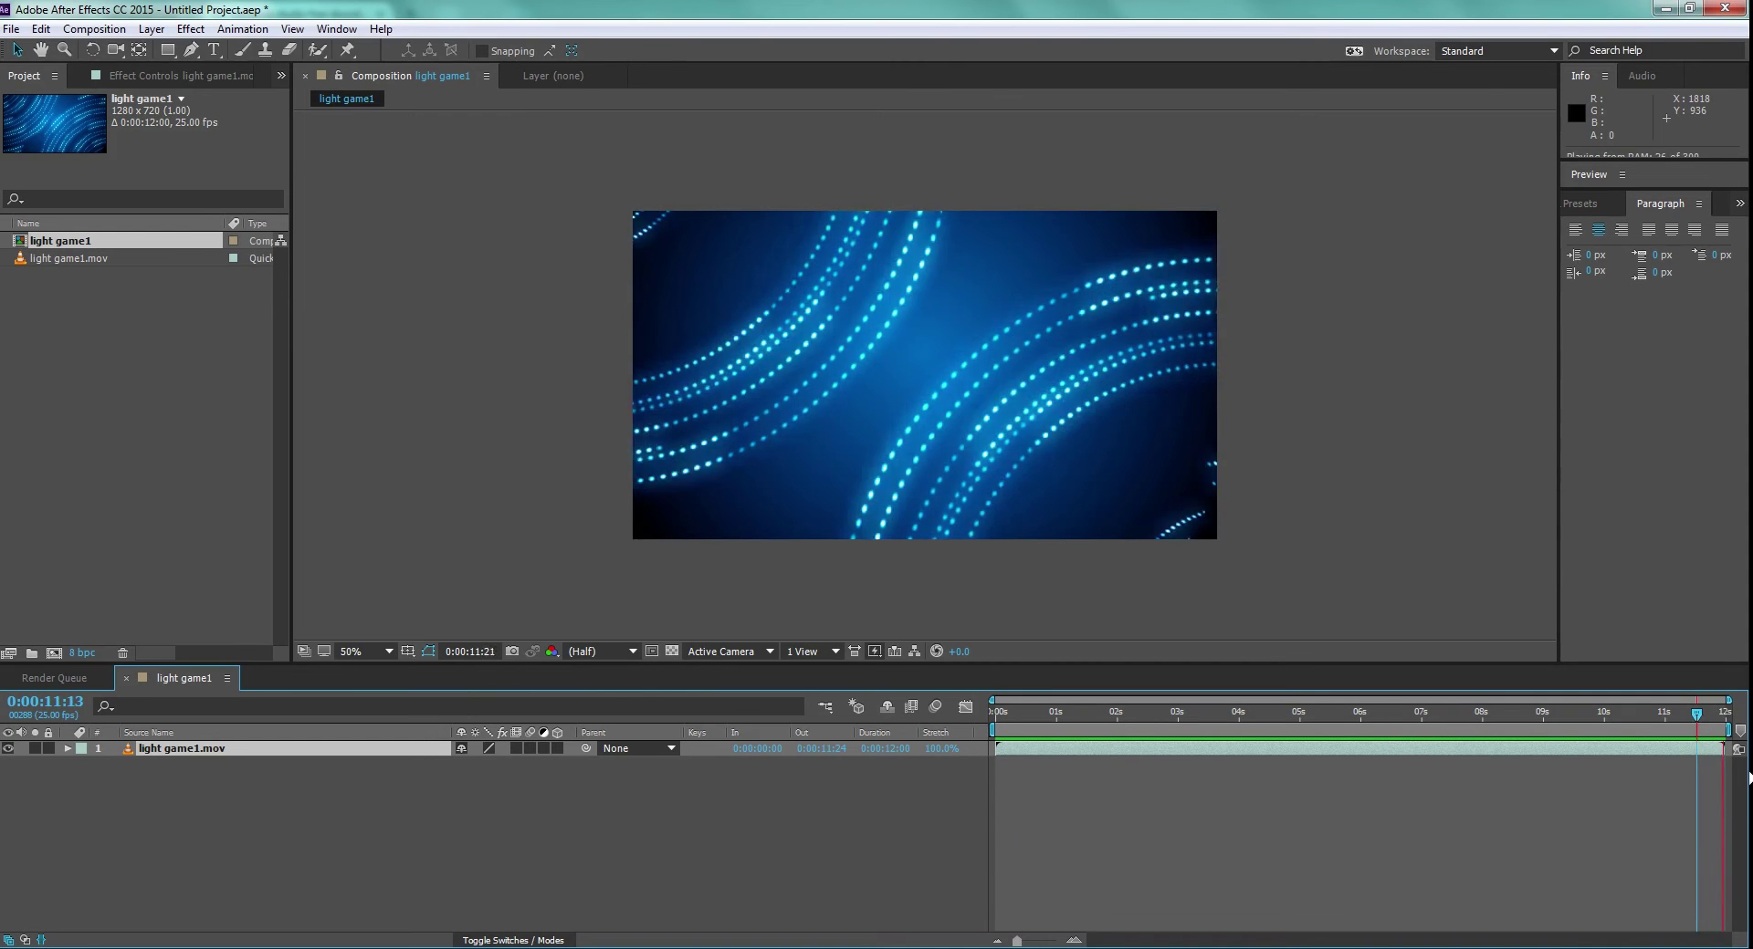
pyautogui.click(1689, 717)
pyautogui.moveTo(1692, 715); pyautogui.dragTo(1748, 706)
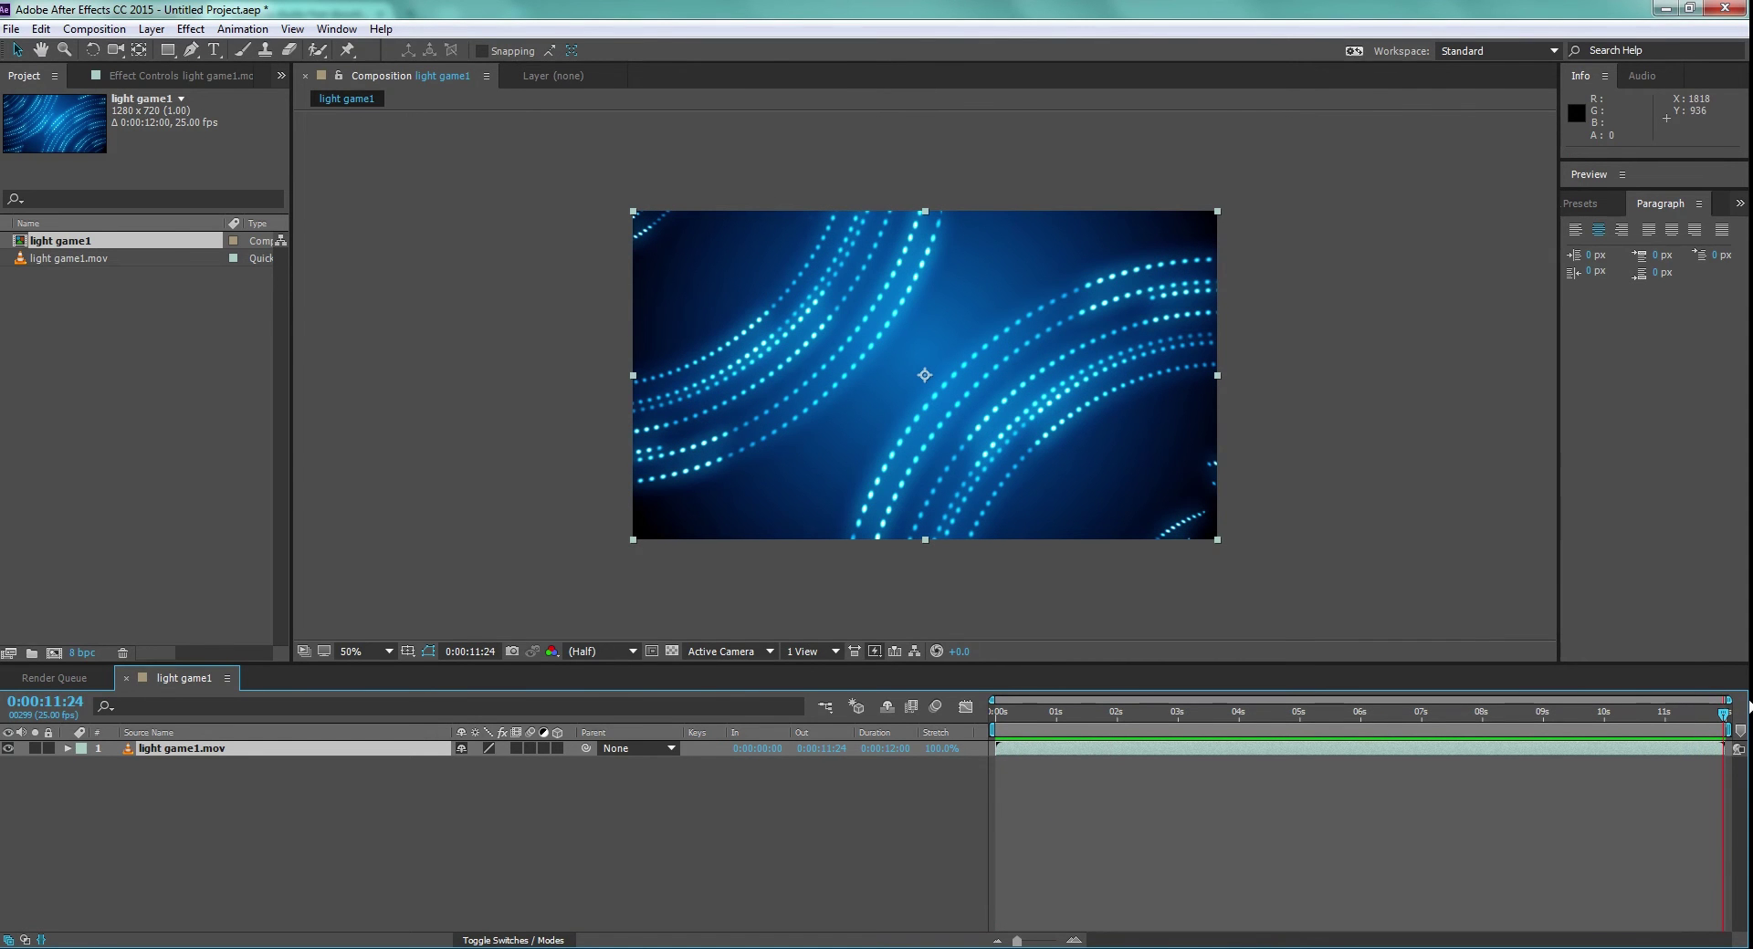
# - Compare the first and last frames, then park the current time at about 10 seconds
pyautogui.moveTo(1010, 710); pyautogui.dragTo(966, 717)
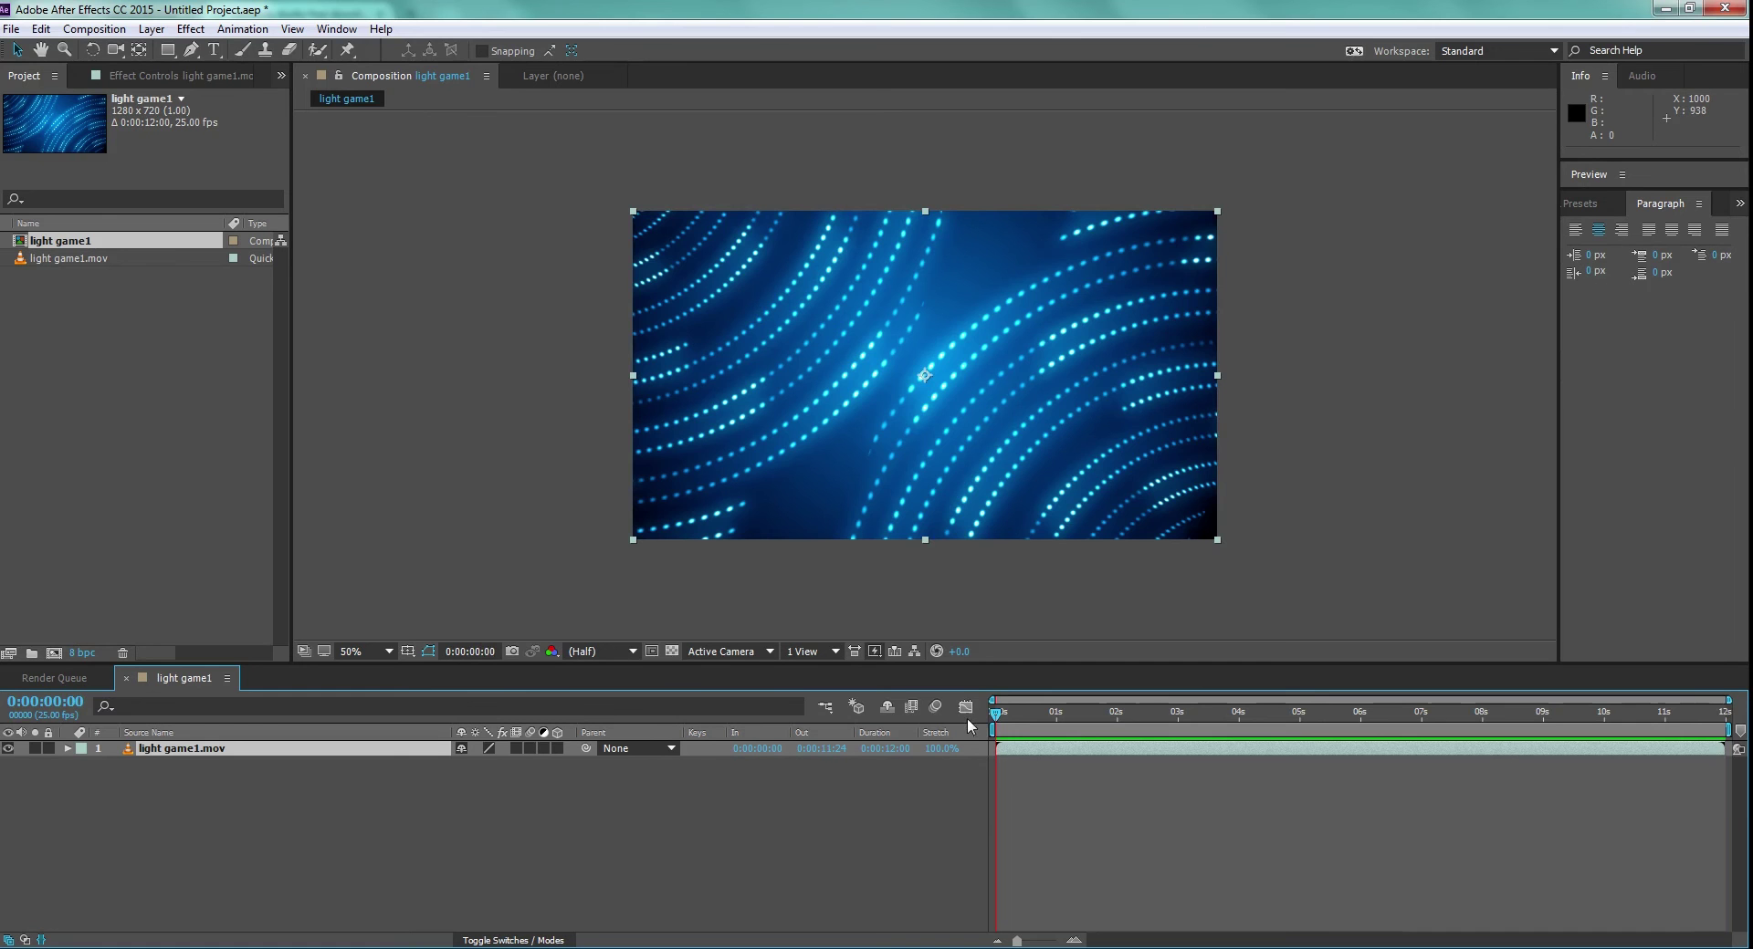
pyautogui.click(1723, 713)
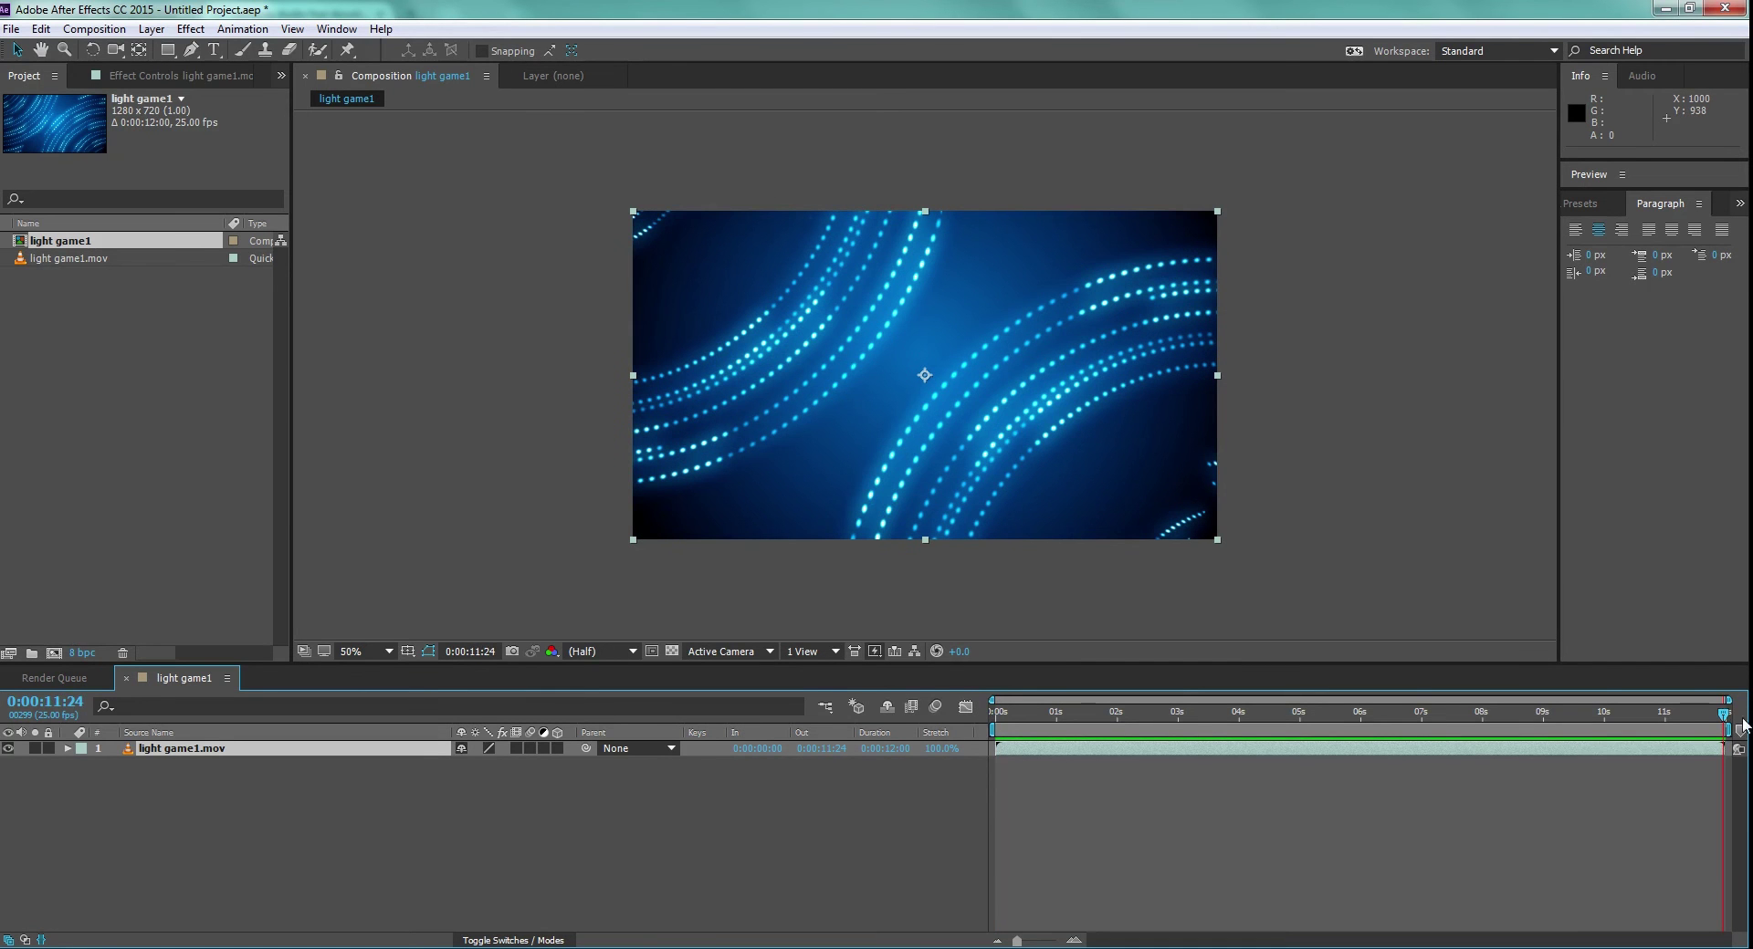
pyautogui.click(994, 722)
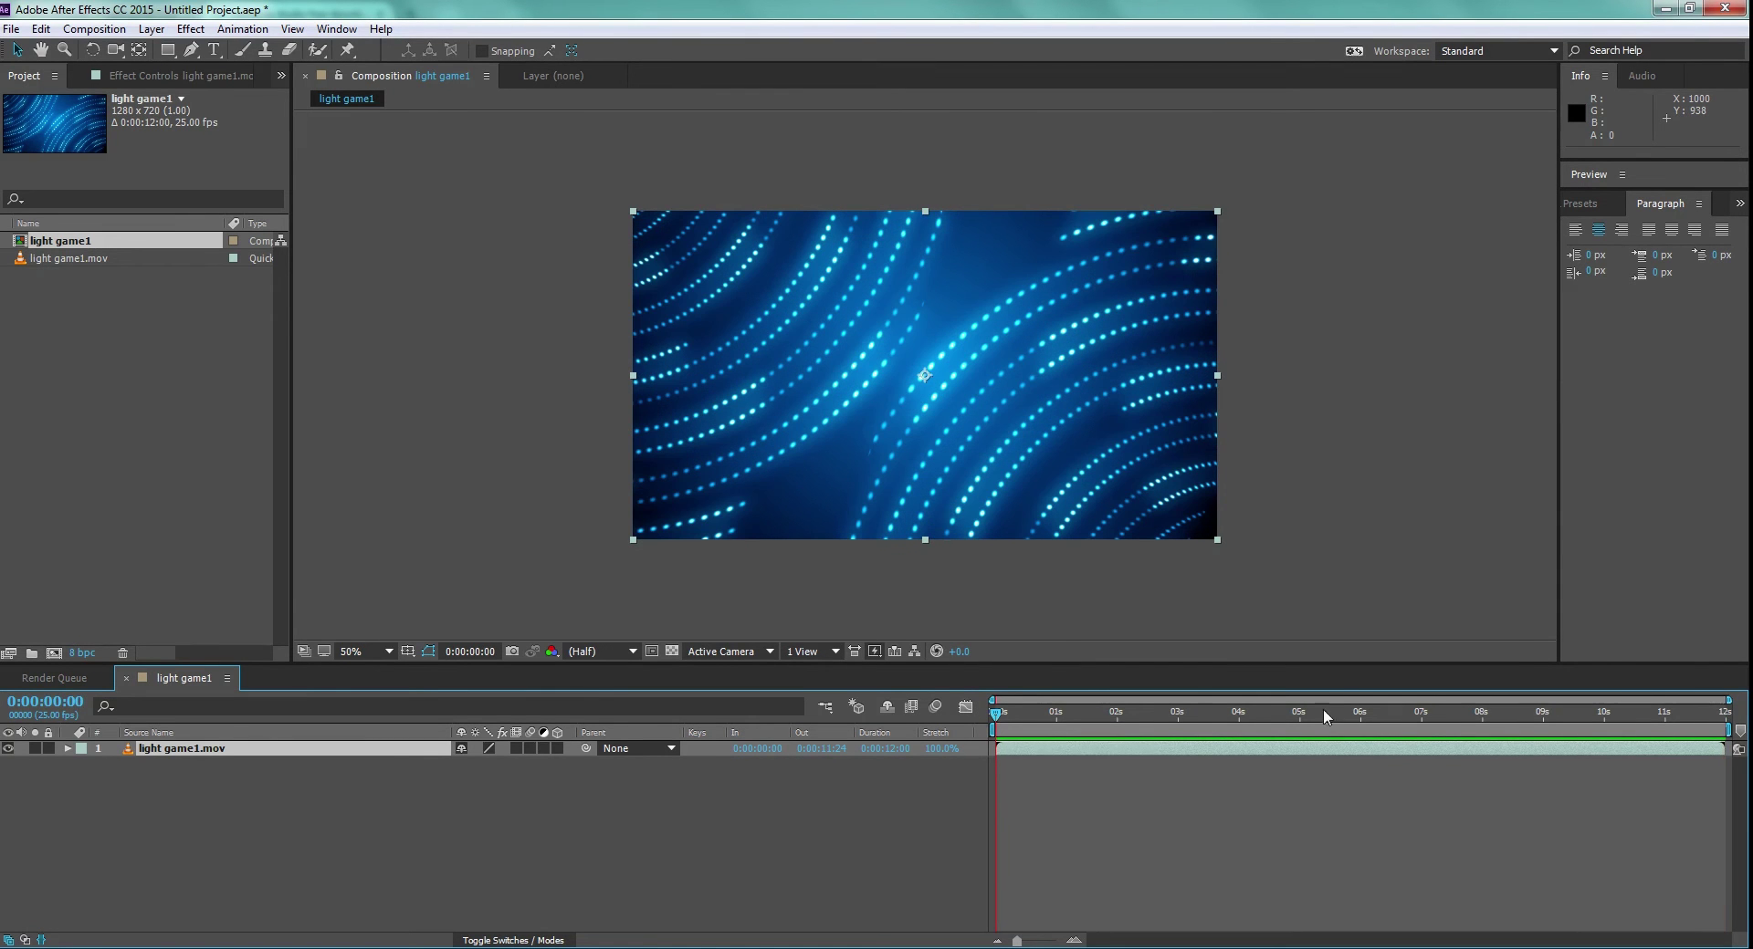
pyautogui.click(1732, 721)
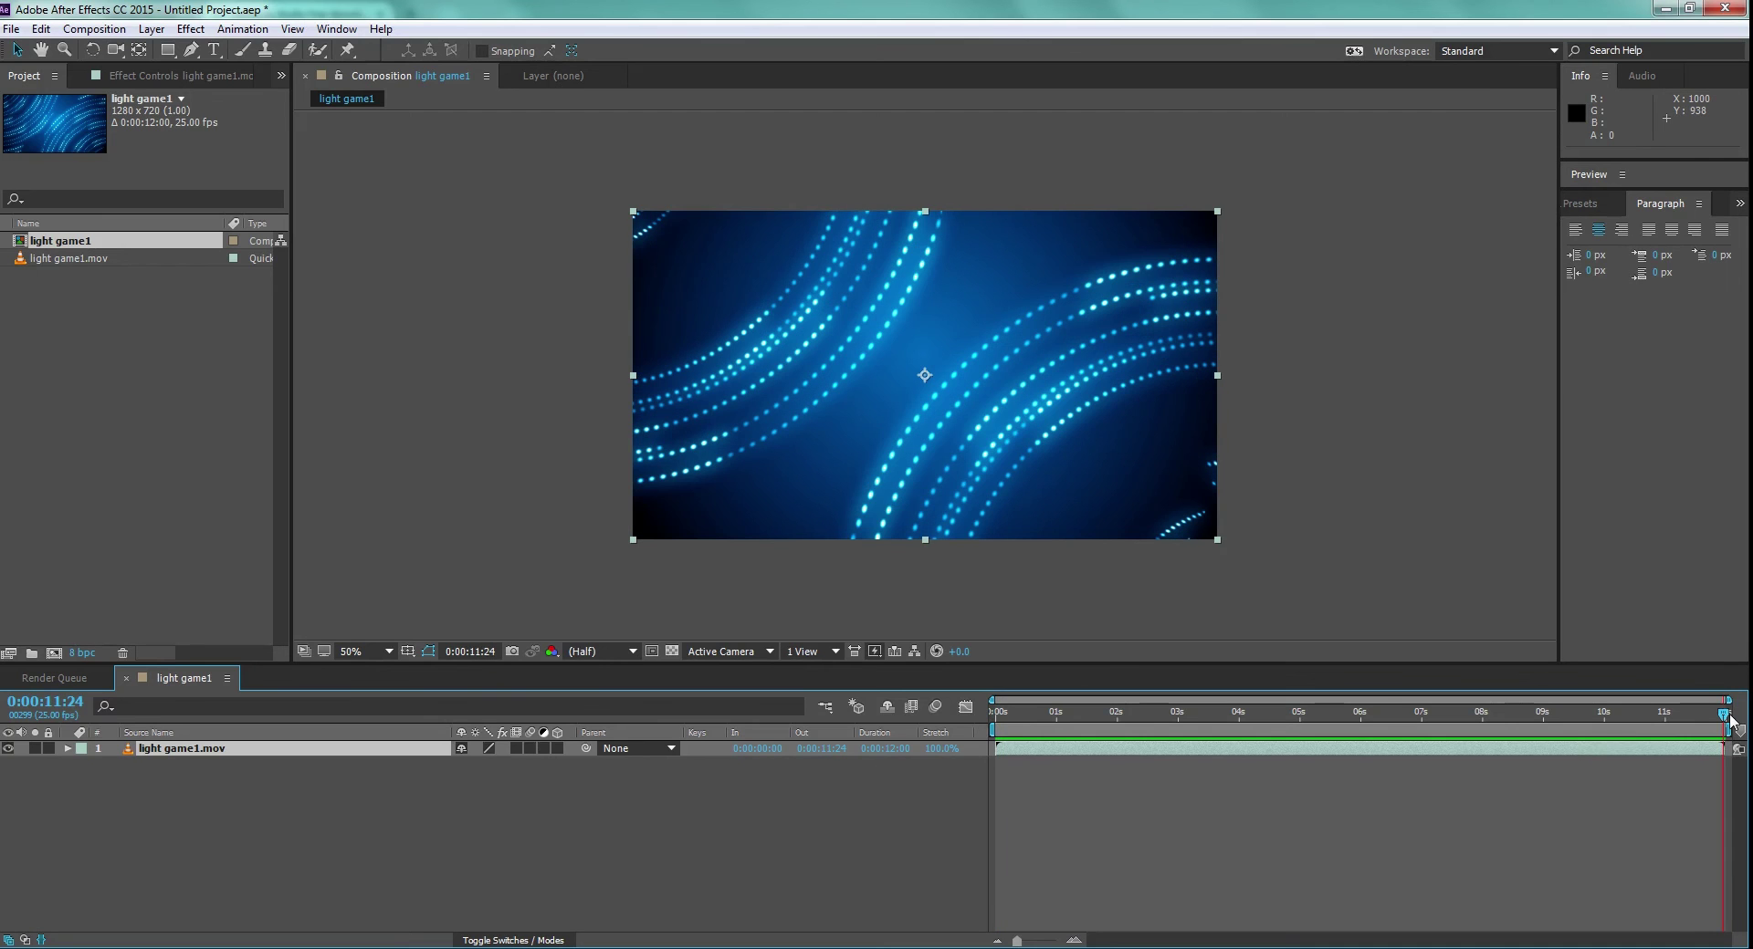
pyautogui.click(998, 721)
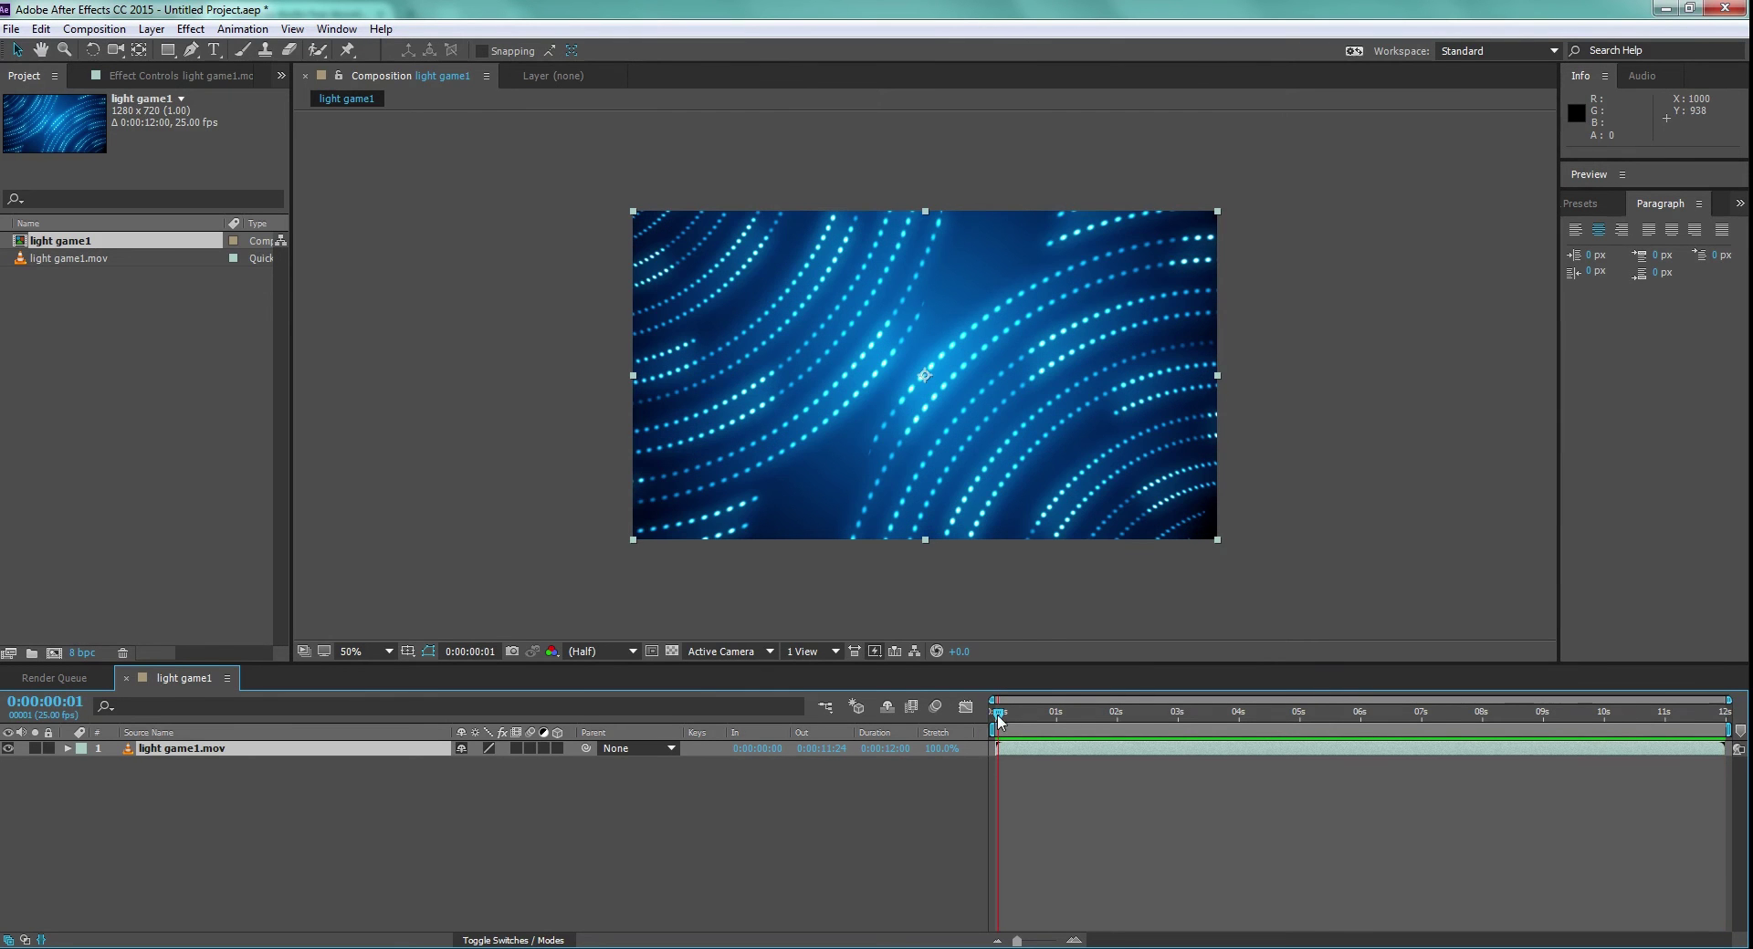
pyautogui.click(1721, 718)
pyautogui.moveTo(1721, 718); pyautogui.dragTo(1737, 754)
pyautogui.press('space')
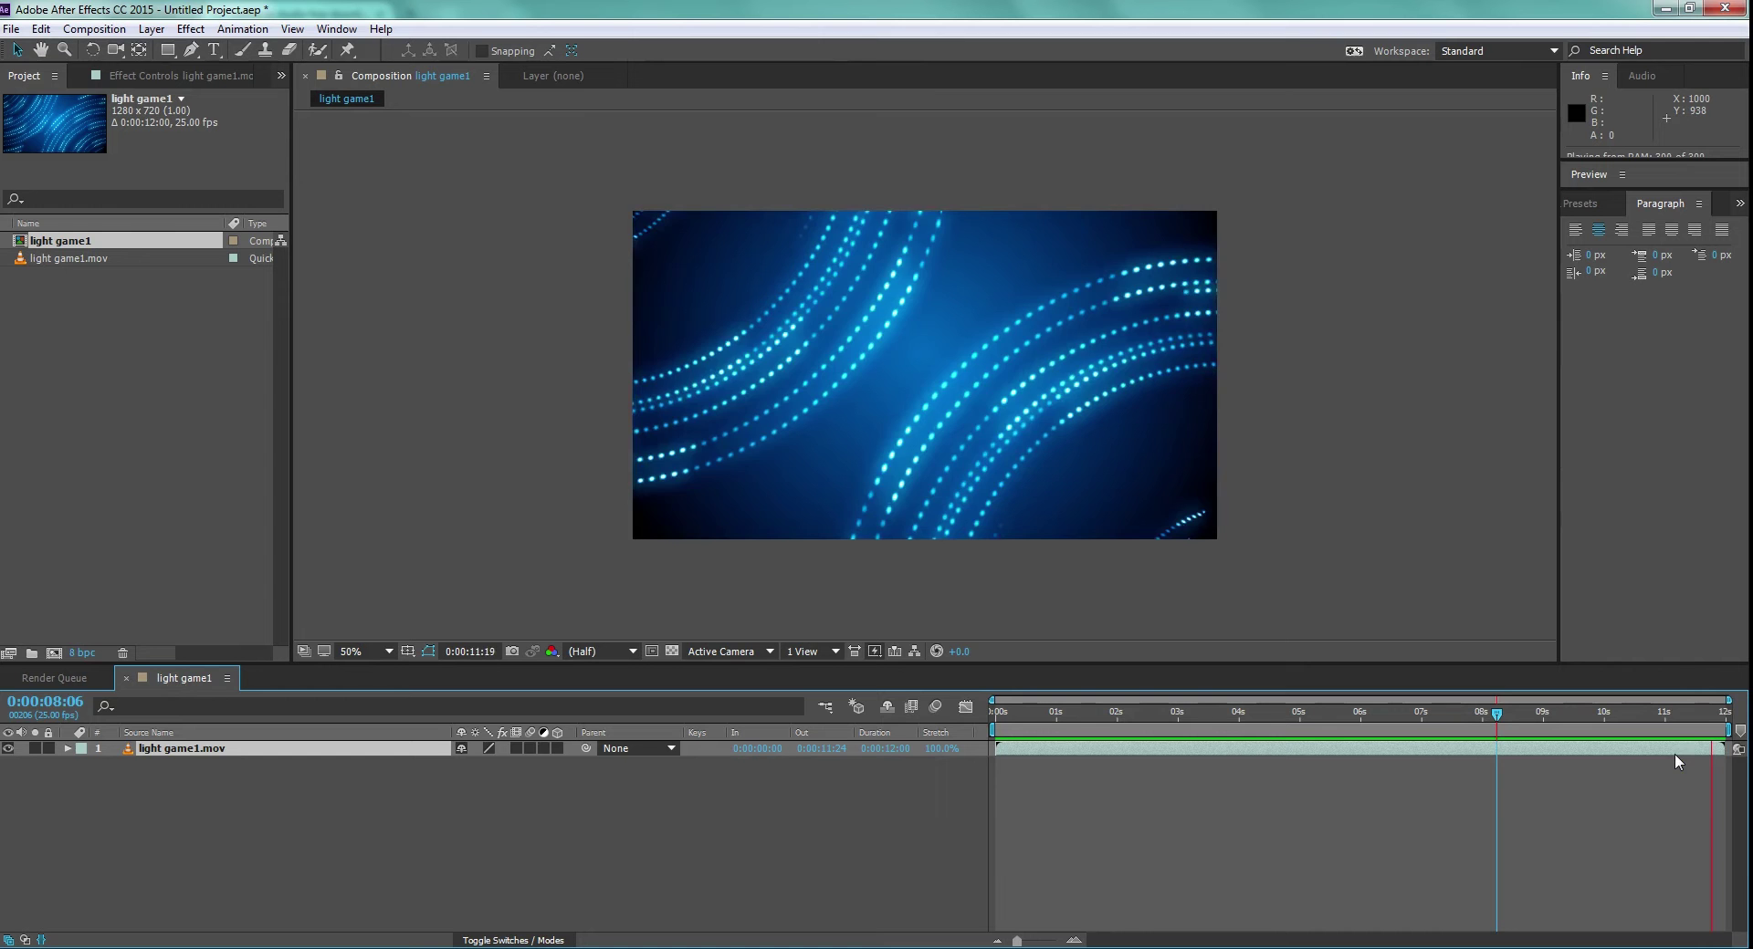
pyautogui.click(1599, 716)
pyautogui.moveTo(1599, 716)
pyautogui.mouseDown()
pyautogui.moveTo(1443, 712)
pyautogui.moveTo(1608, 710)
pyautogui.mouseUp()
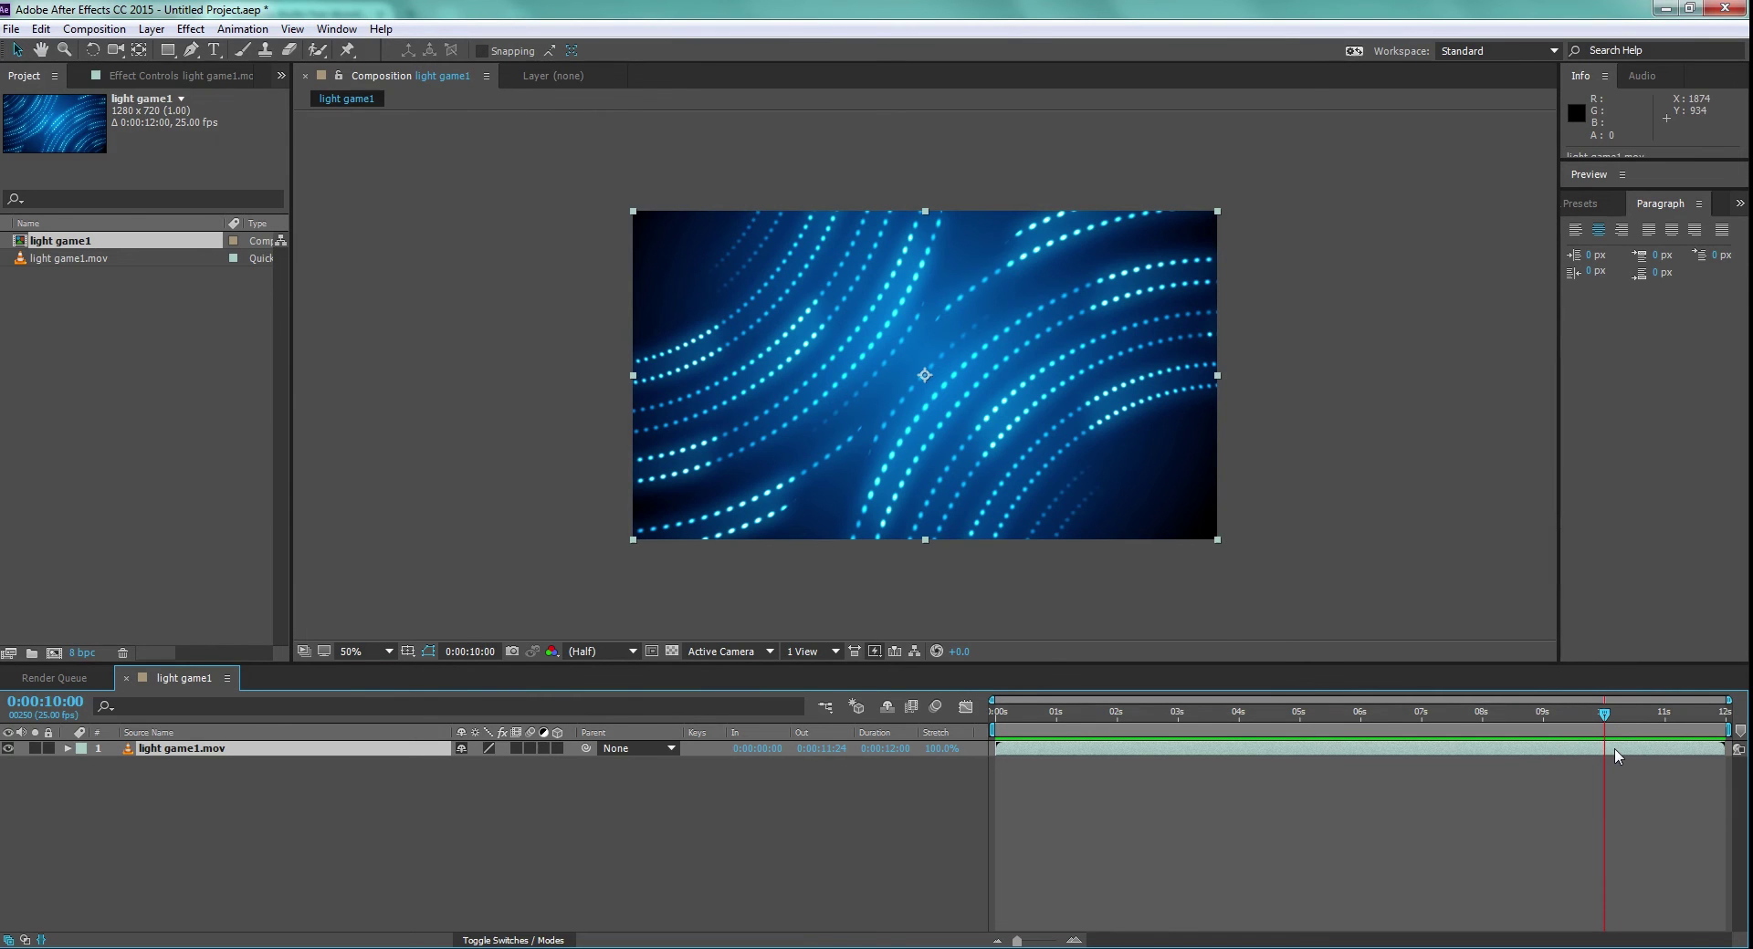
# - Split the light game1.mov layer at 0:00:10:00 with Edit > Split Layer
pyautogui.click(162, 30)
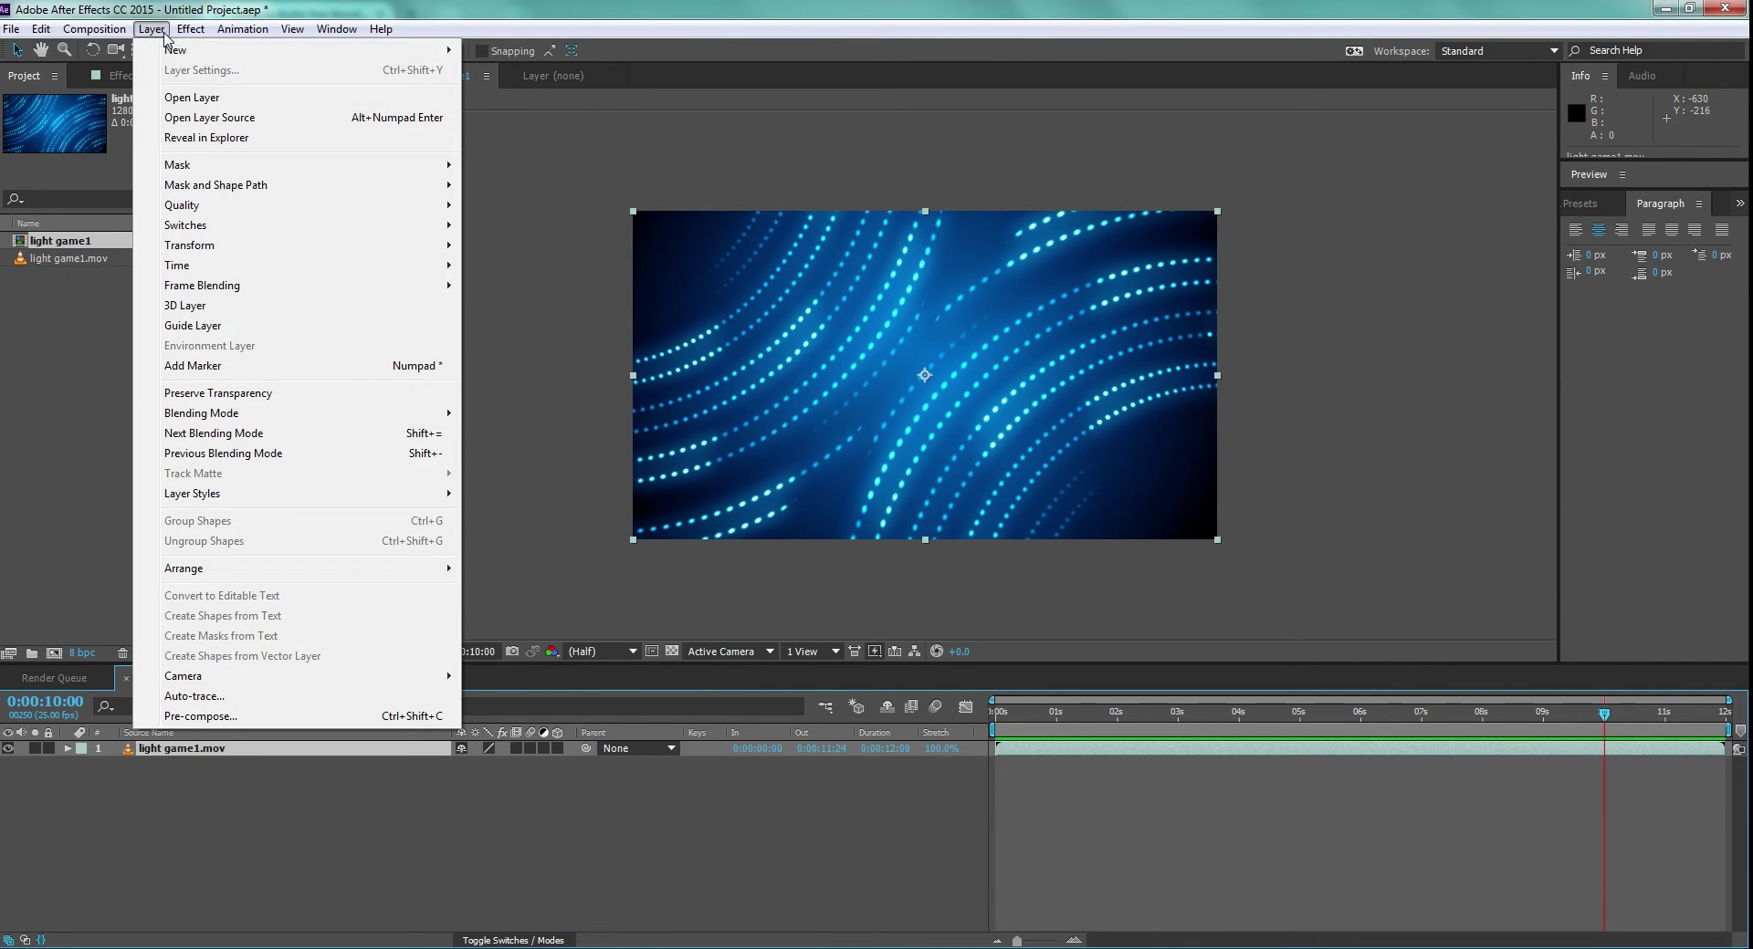
pyautogui.moveTo(41, 29)
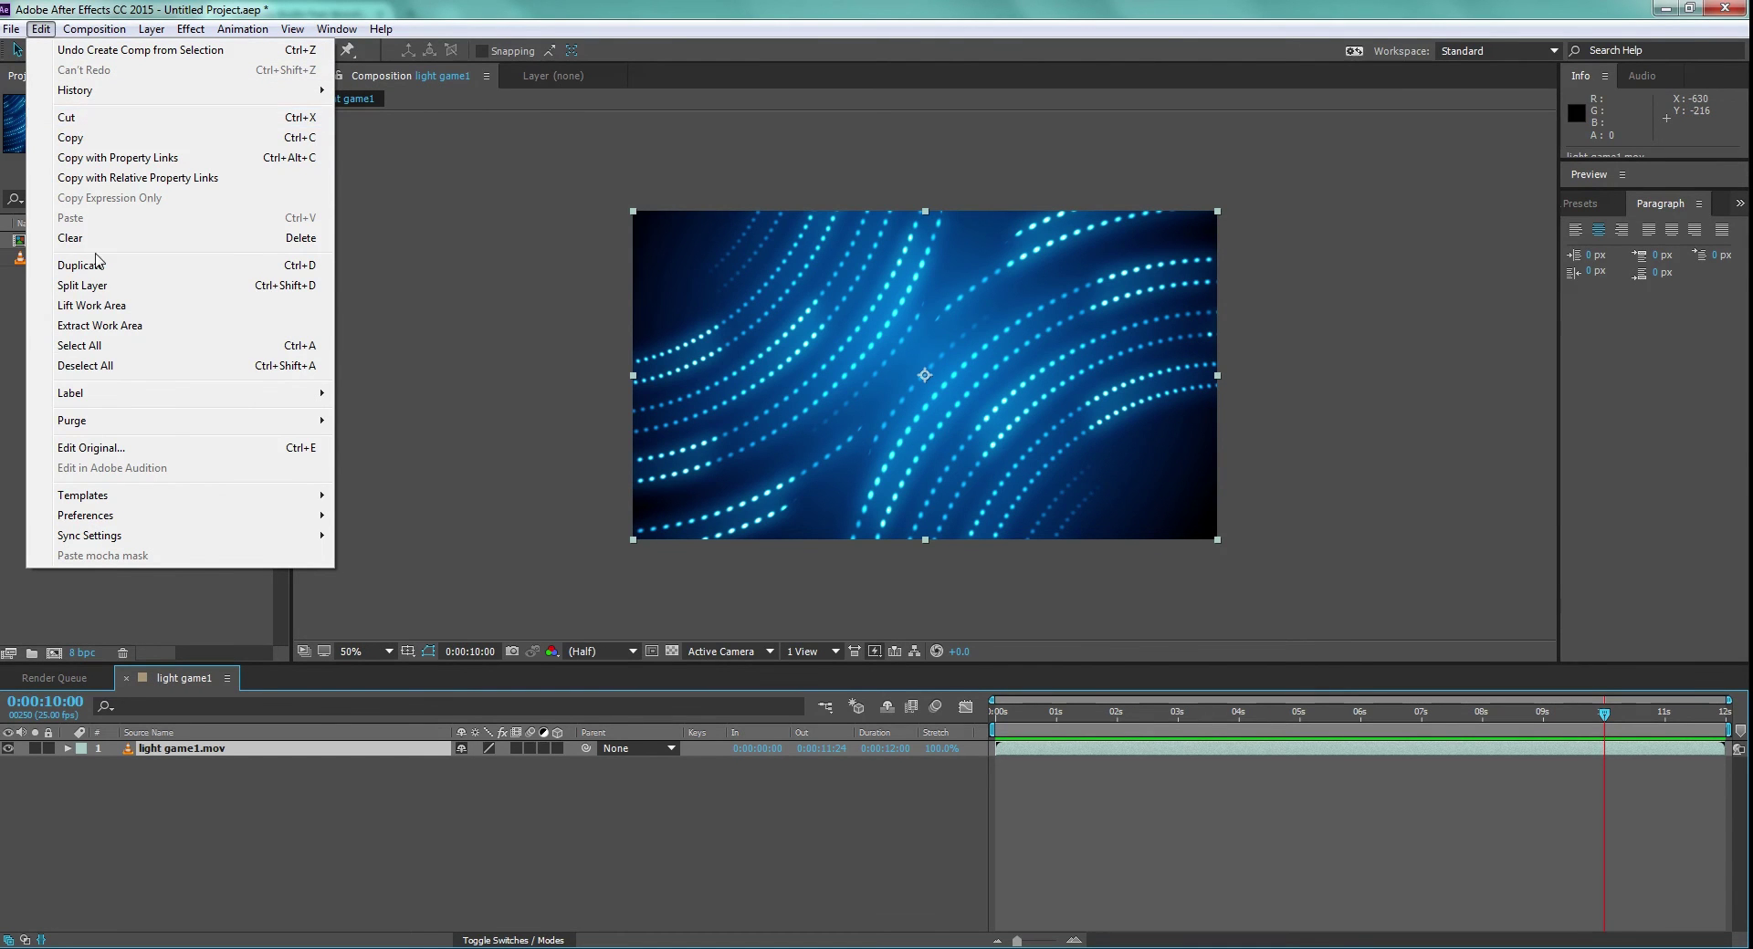
pyautogui.moveTo(85, 95)
pyautogui.click(284, 285)
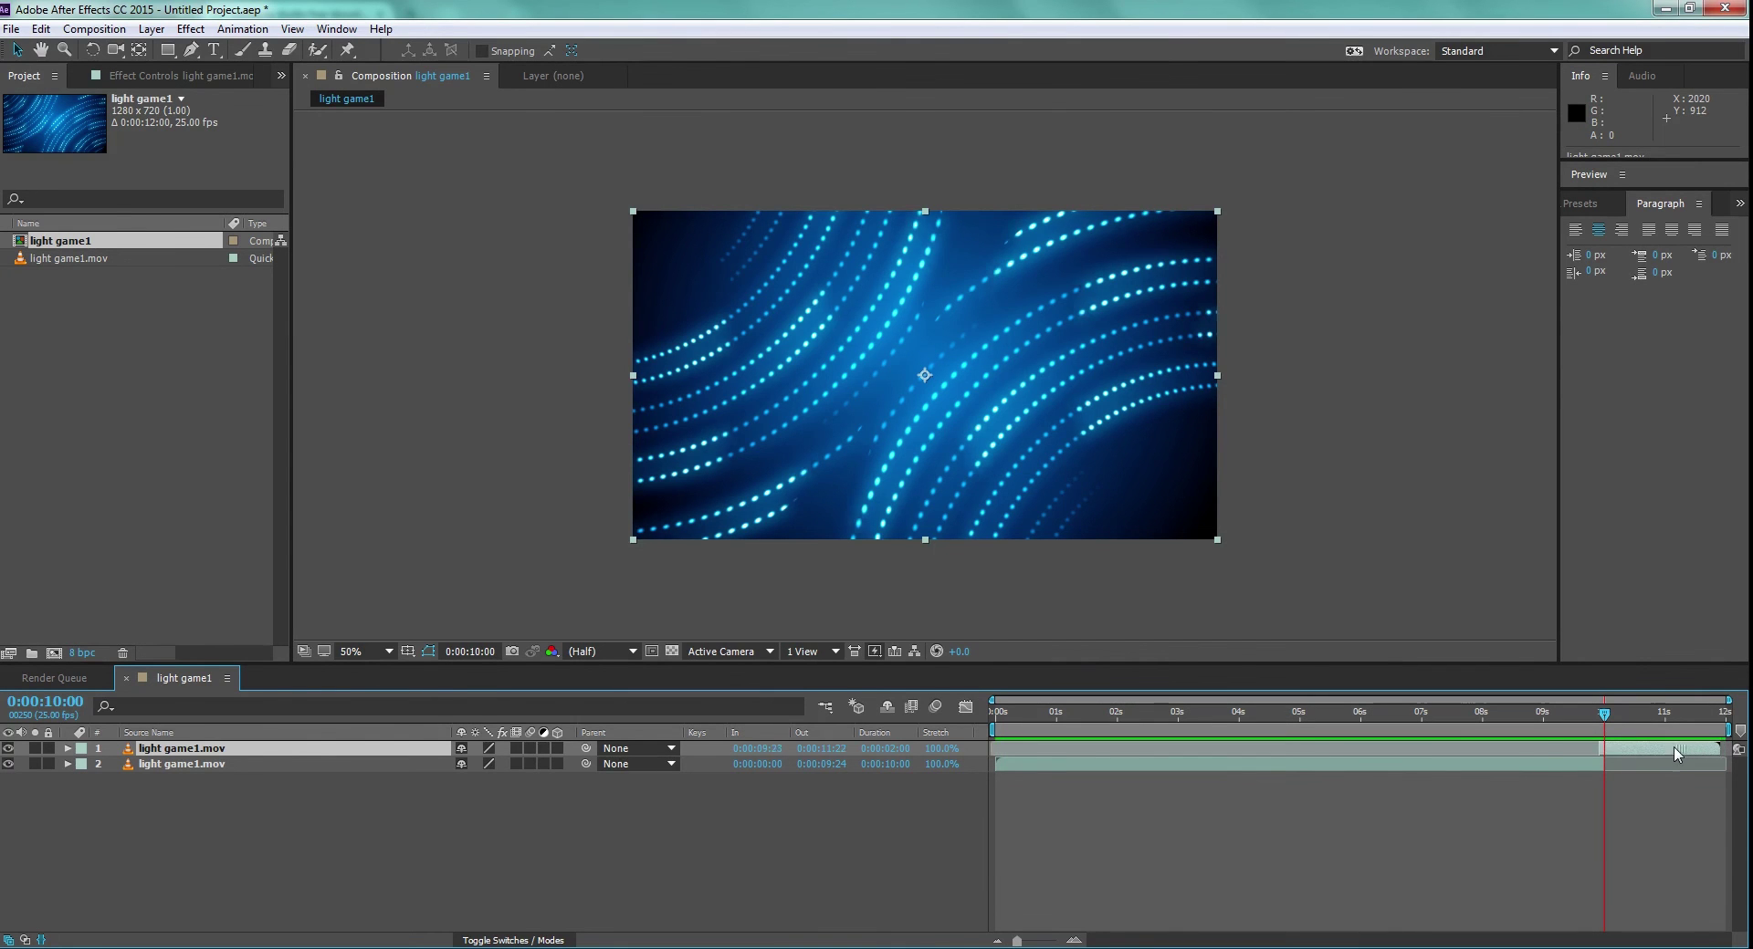
# - Move the 2-second end piece to start at 0 s and end the work area at 0:00:09:24
pyautogui.moveTo(1687, 753); pyautogui.dragTo(1080, 738)
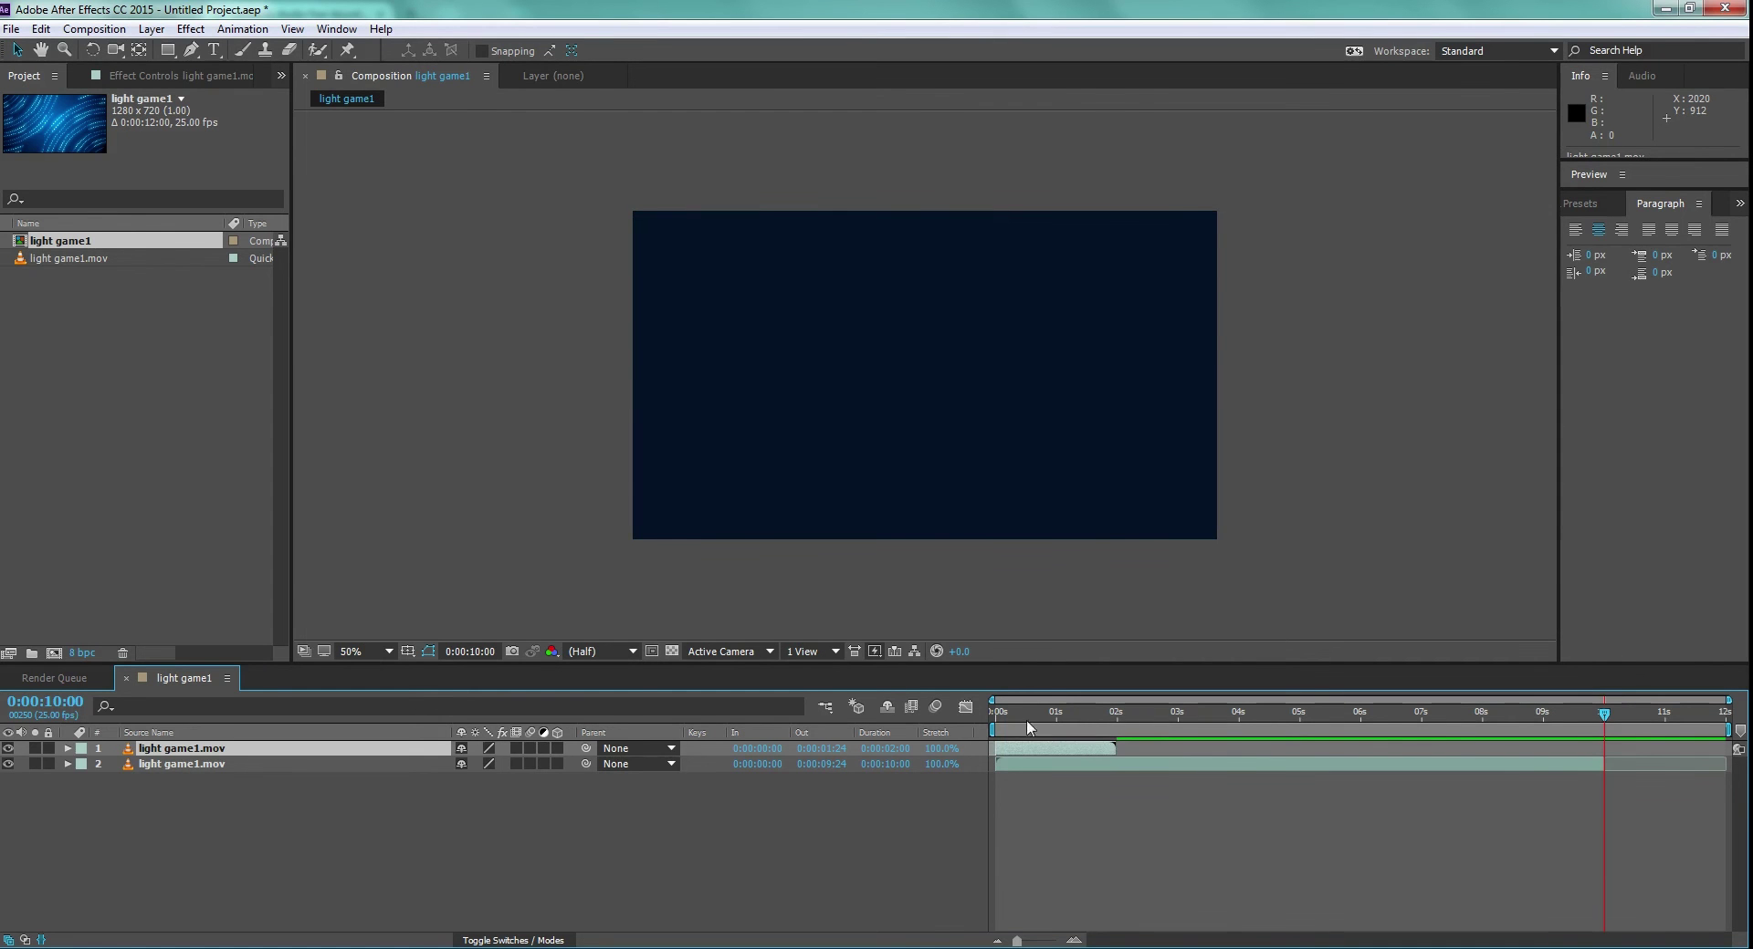
pyautogui.press('Home')
pyautogui.click(1605, 717)
pyautogui.moveTo(1734, 744); pyautogui.dragTo(1620, 739)
pyautogui.moveTo(1032, 704); pyautogui.dragTo(977, 715)
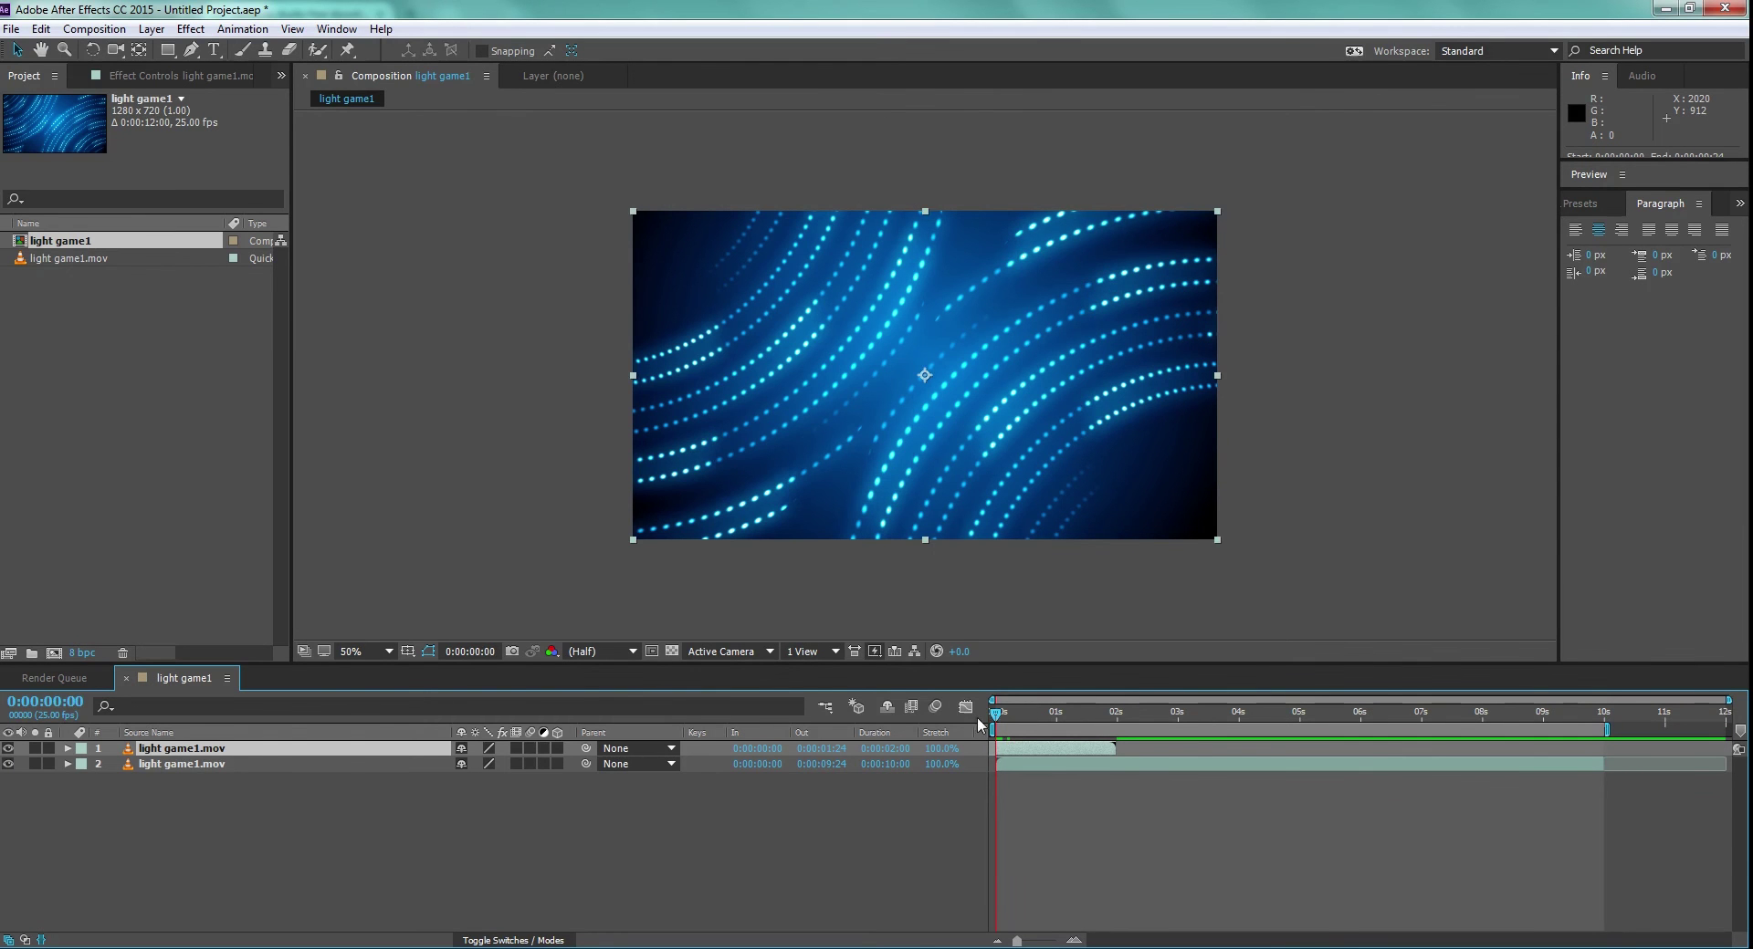
pyautogui.click(1590, 711)
pyautogui.press('space')
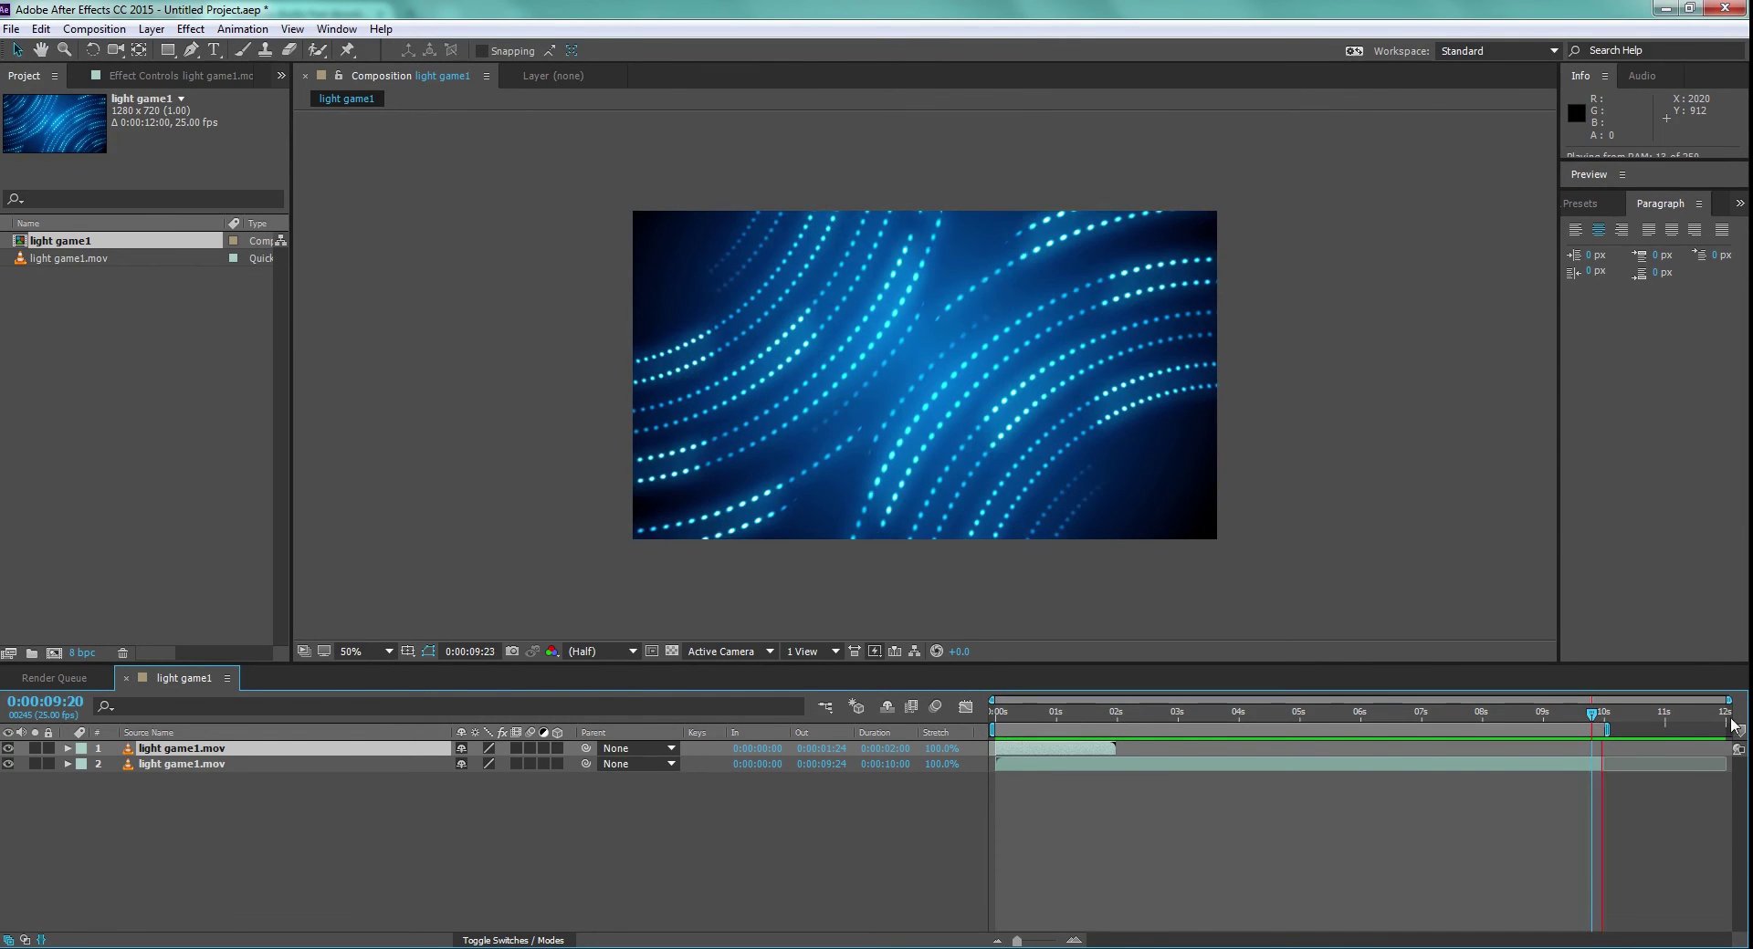
pyautogui.press('space')
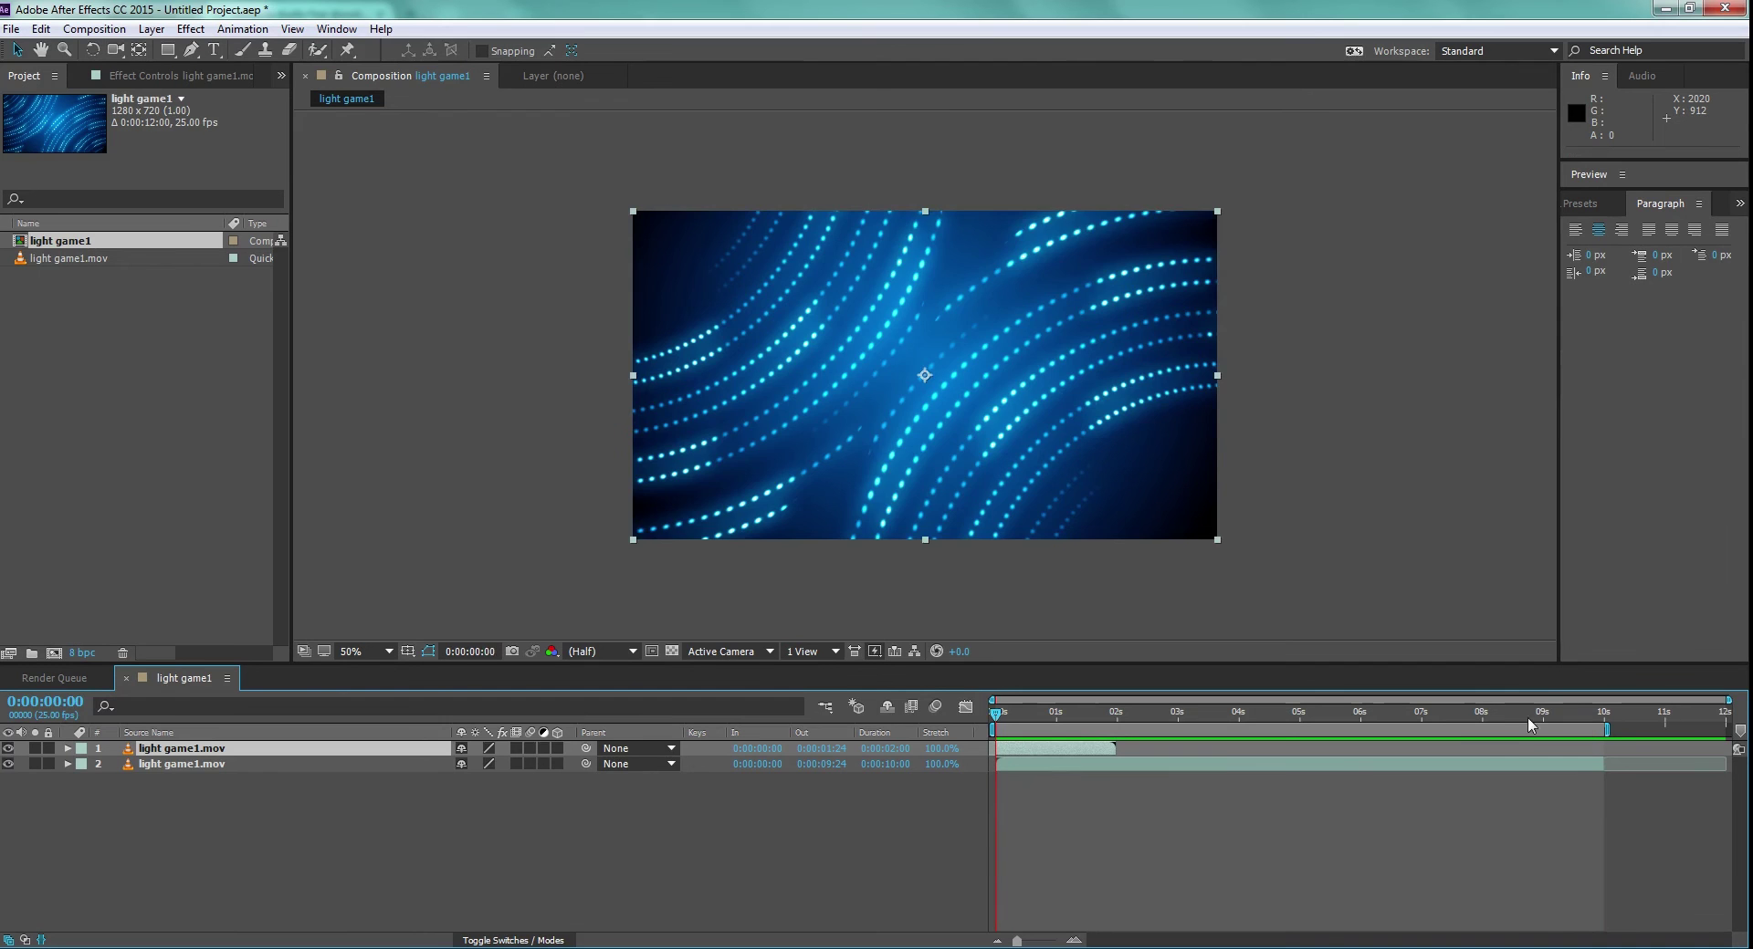
pyautogui.press('space')
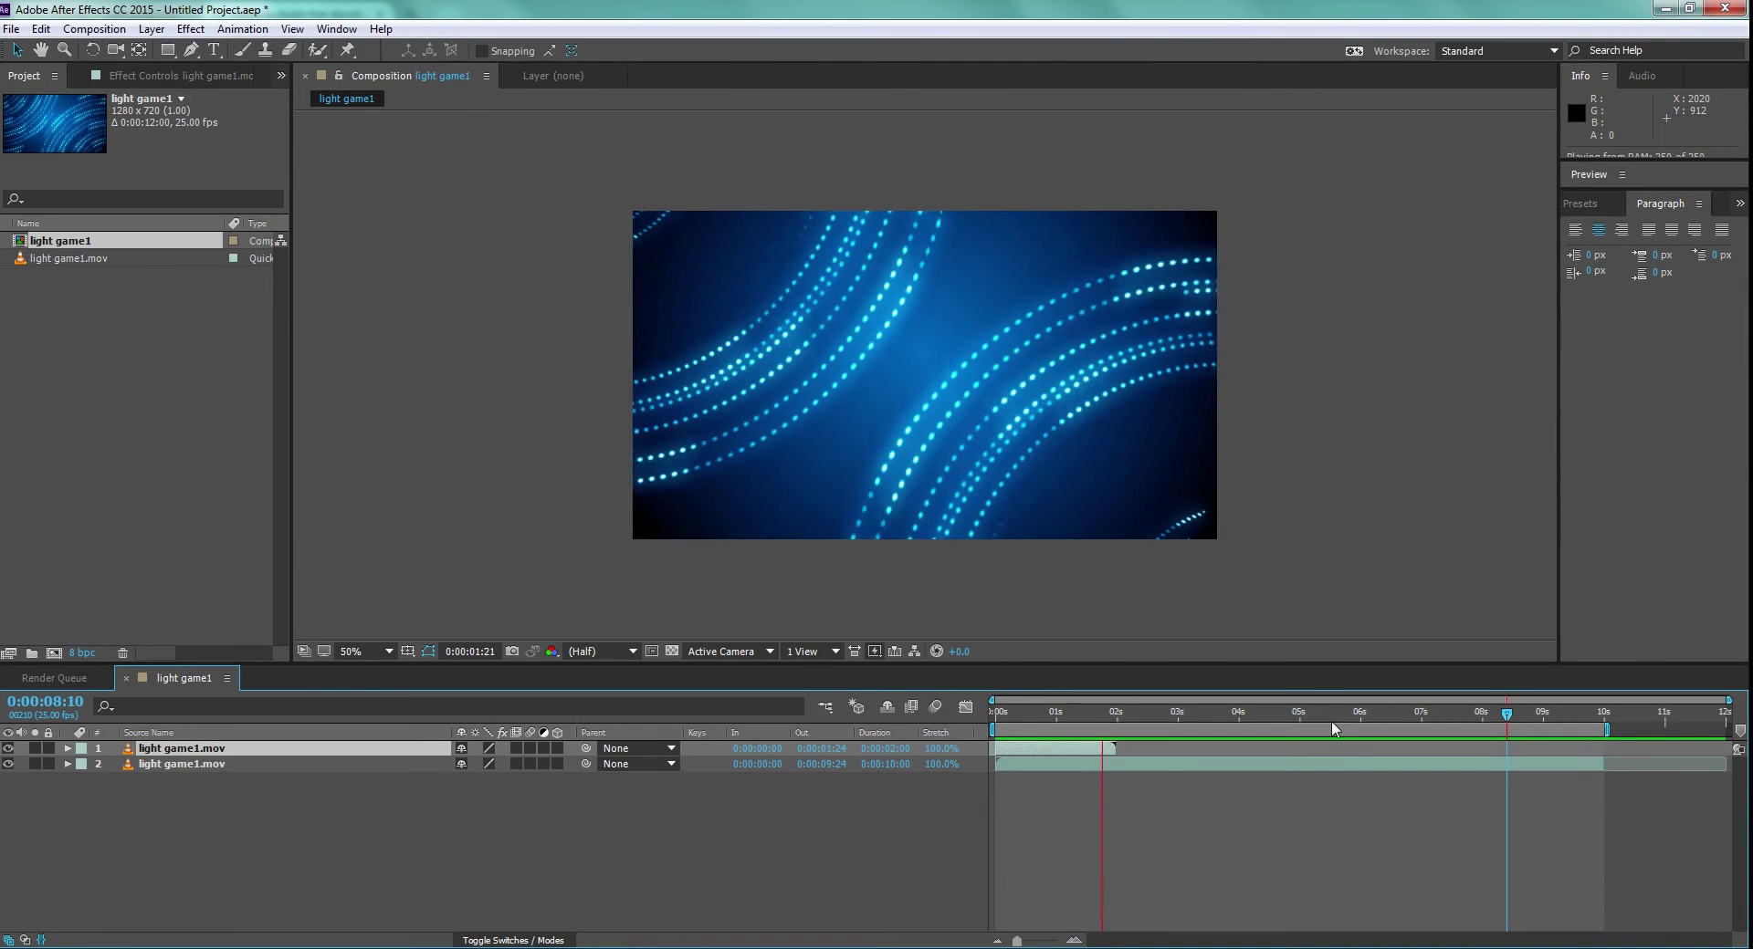
pyautogui.click(1075, 711)
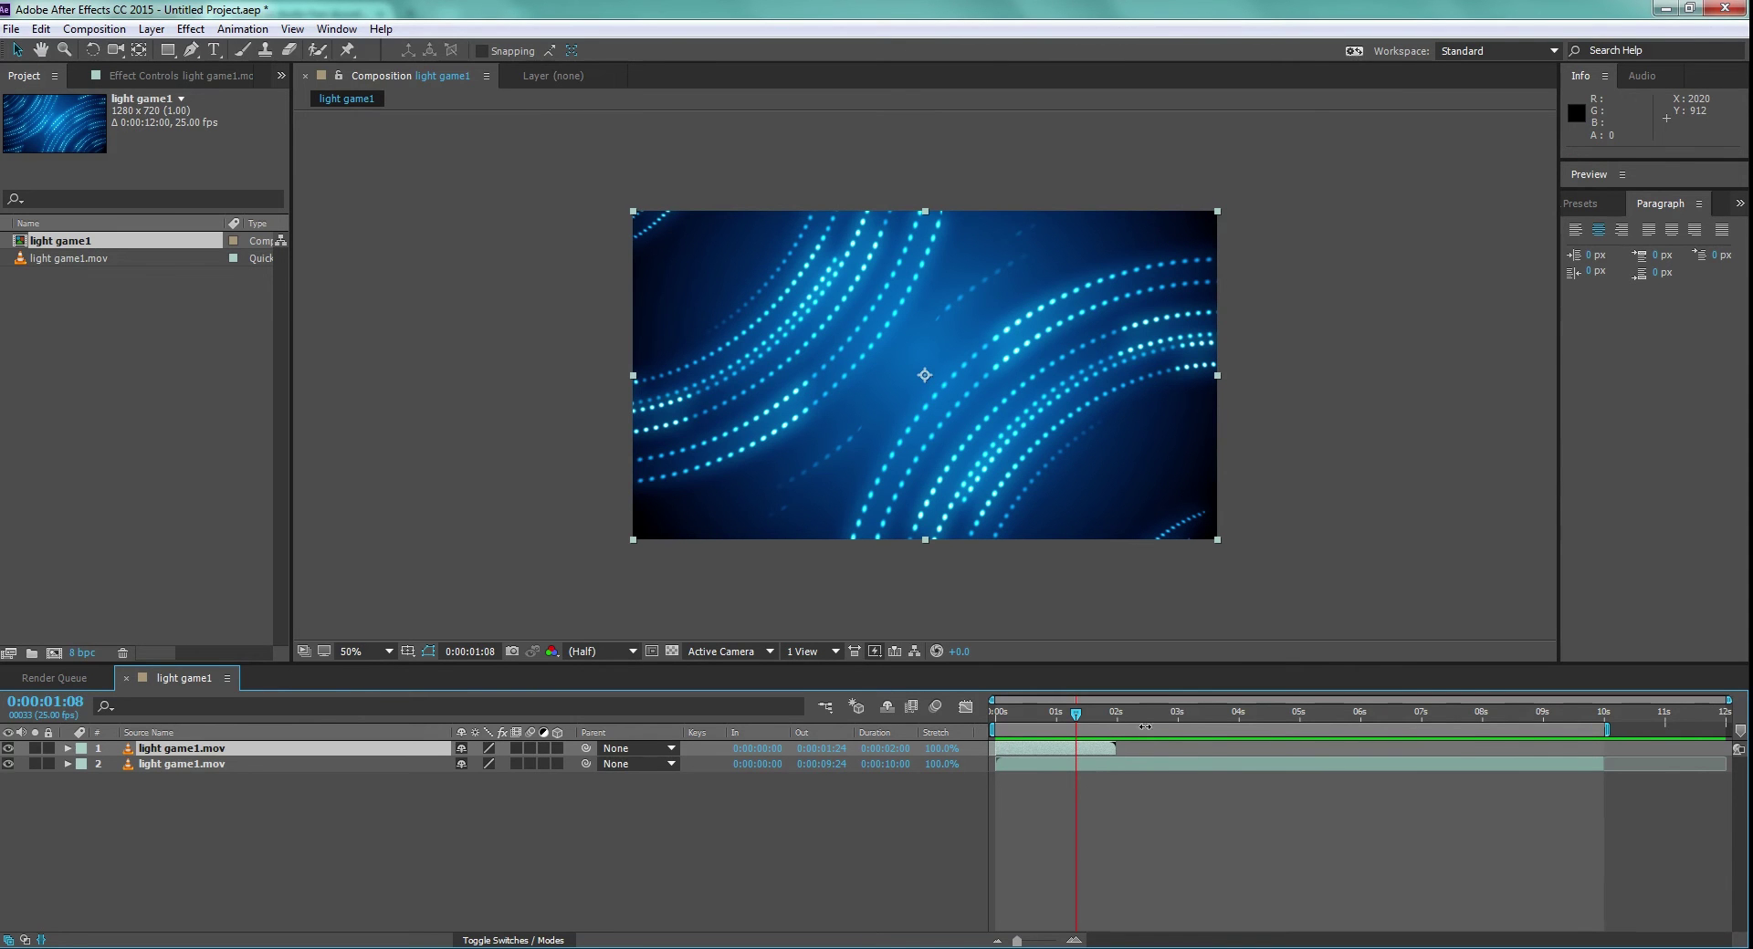
pyautogui.moveTo(1077, 713); pyautogui.dragTo(1020, 720)
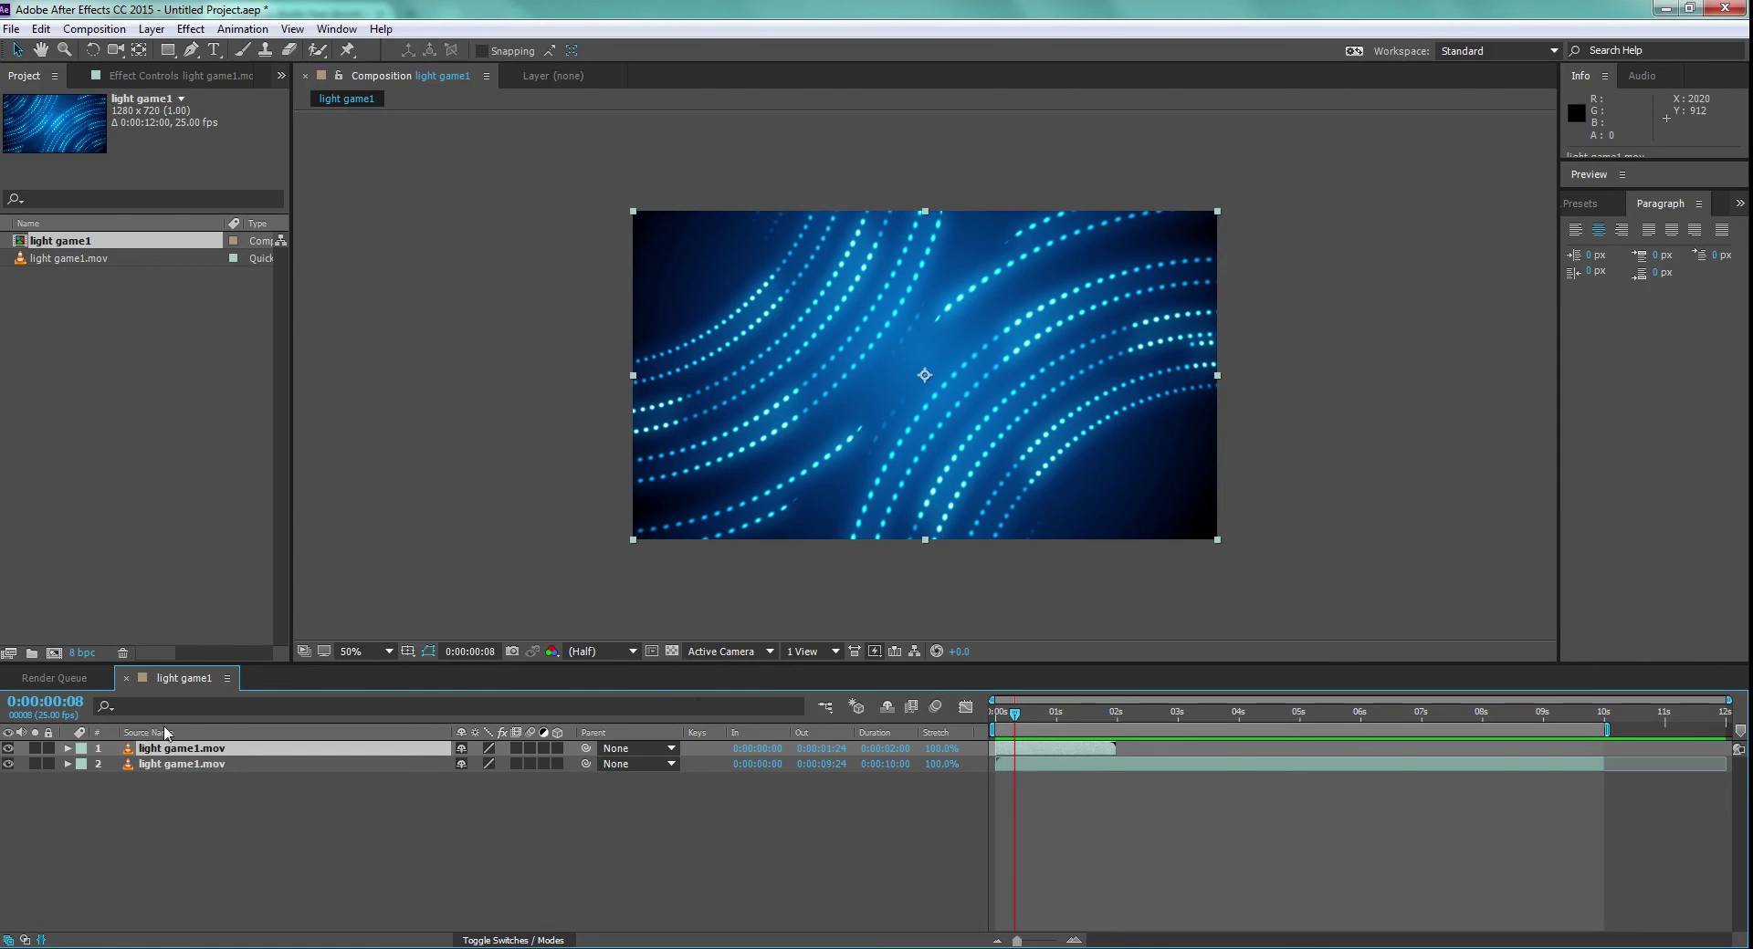
# - Keyframe layer 1's Opacity from 100% at 0:00:00:08 down to 0% at 0:00:01:21
pyautogui.click(67, 750)
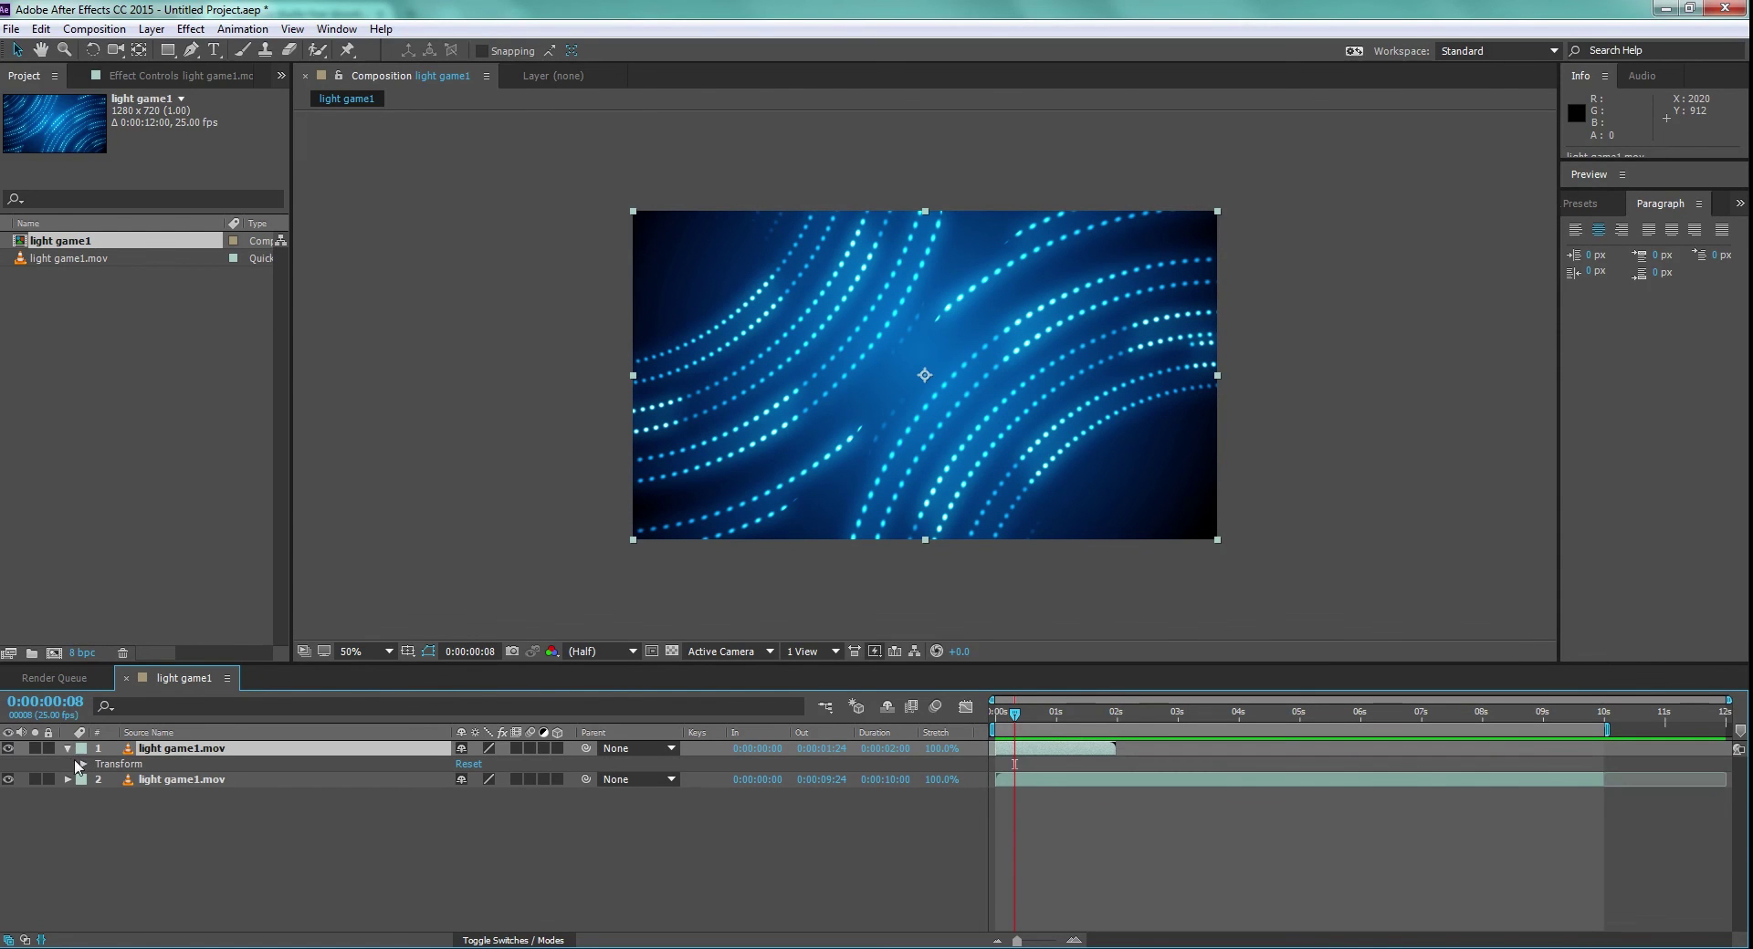
pyautogui.click(81, 764)
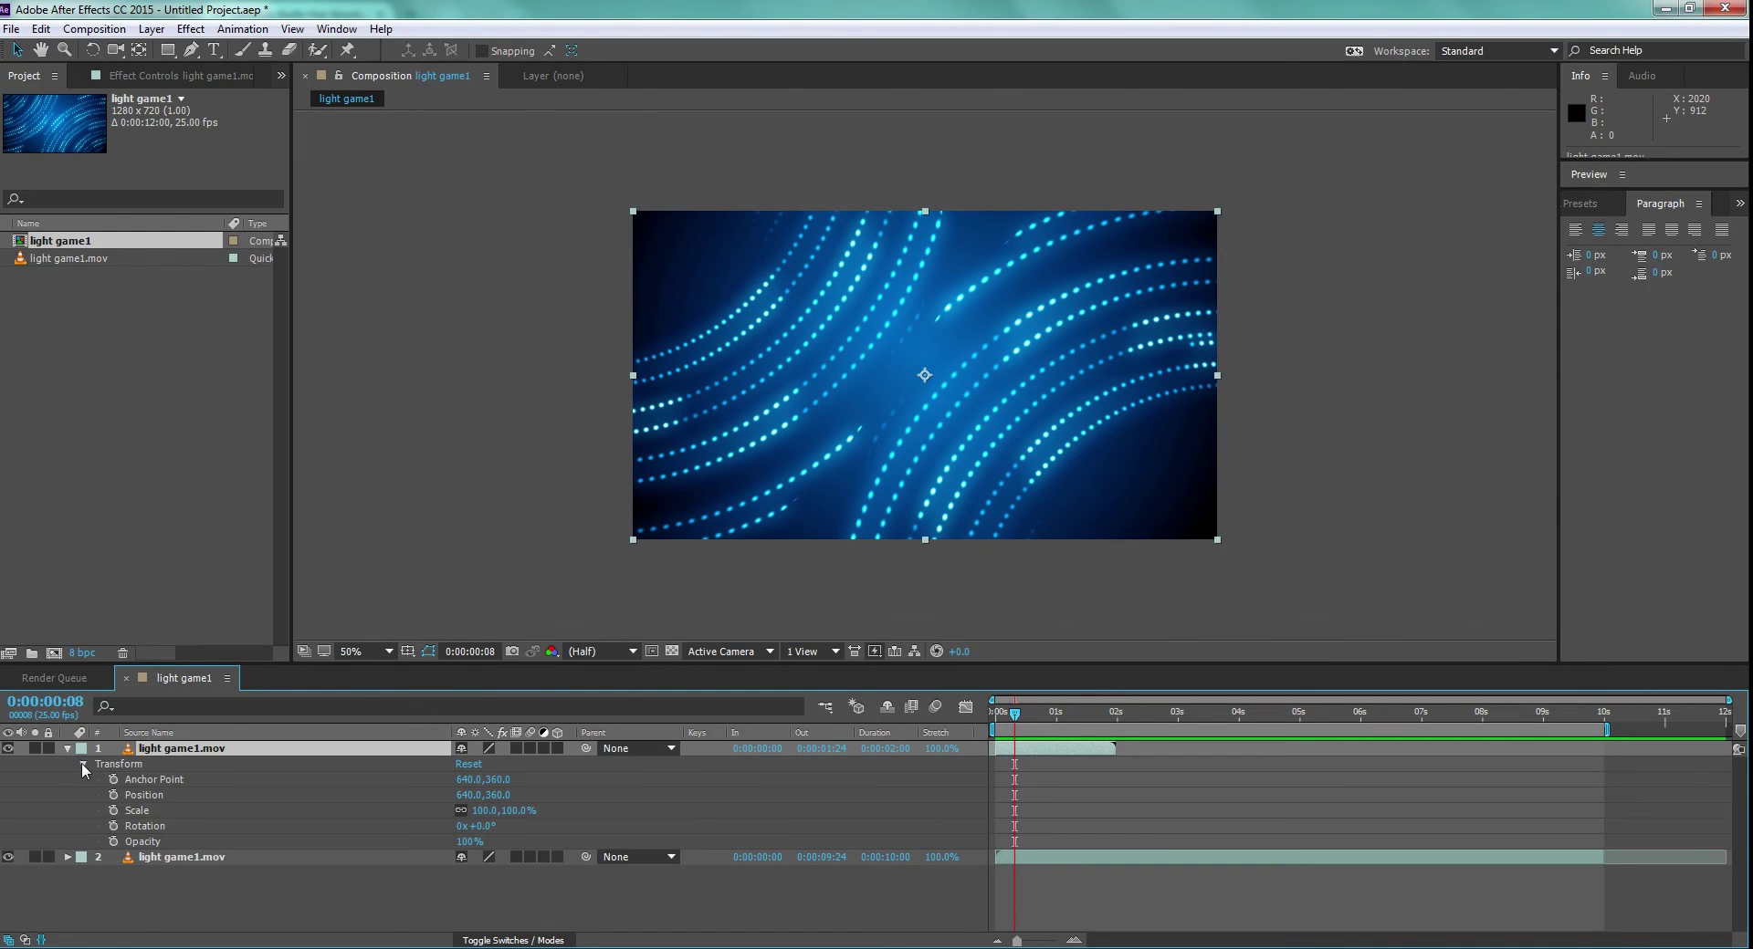
pyautogui.click(113, 841)
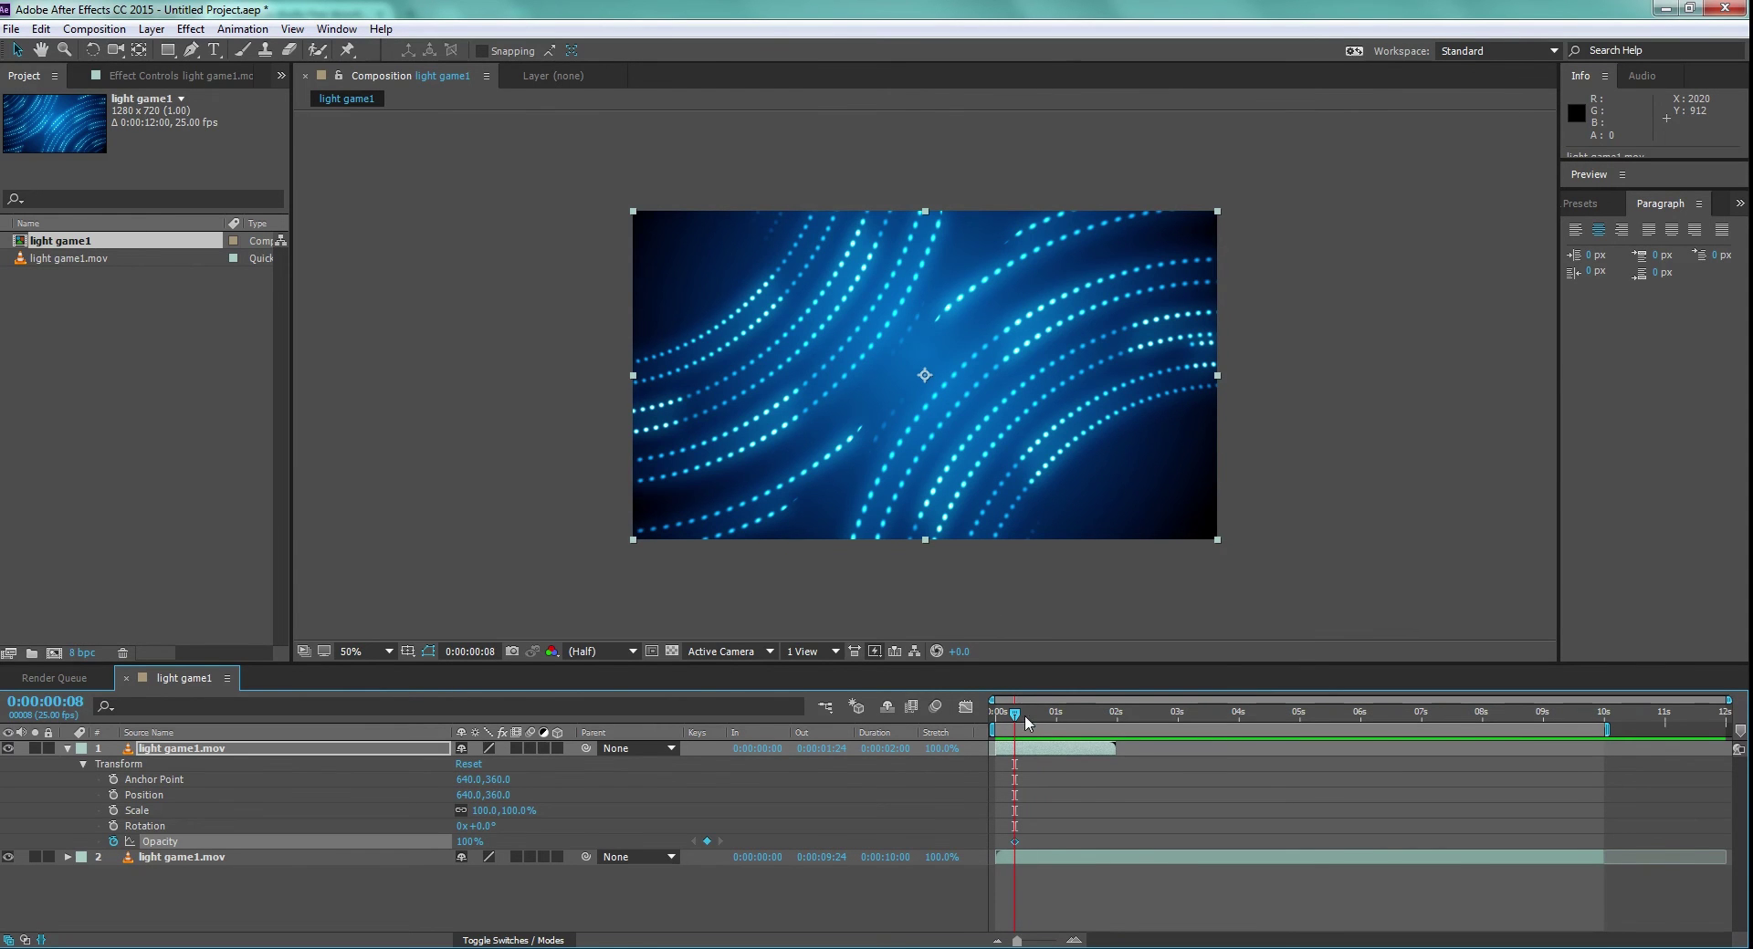
pyautogui.moveTo(1024, 714); pyautogui.dragTo(1109, 715)
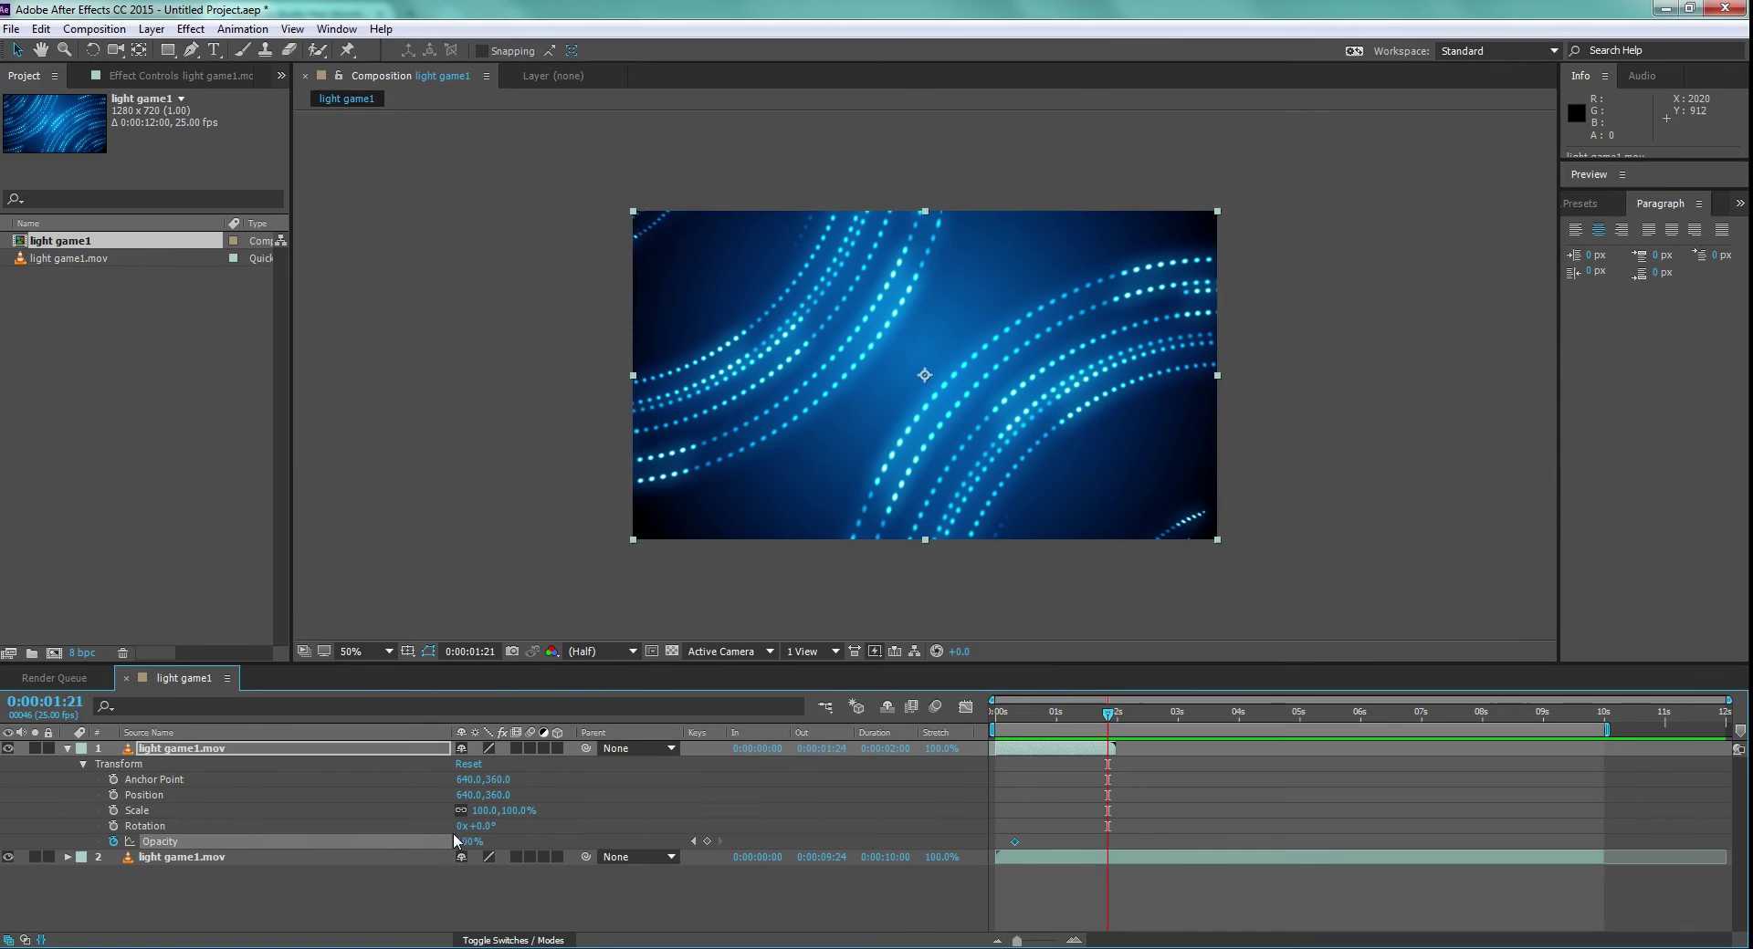
pyautogui.moveTo(476, 849); pyautogui.dragTo(282, 844)
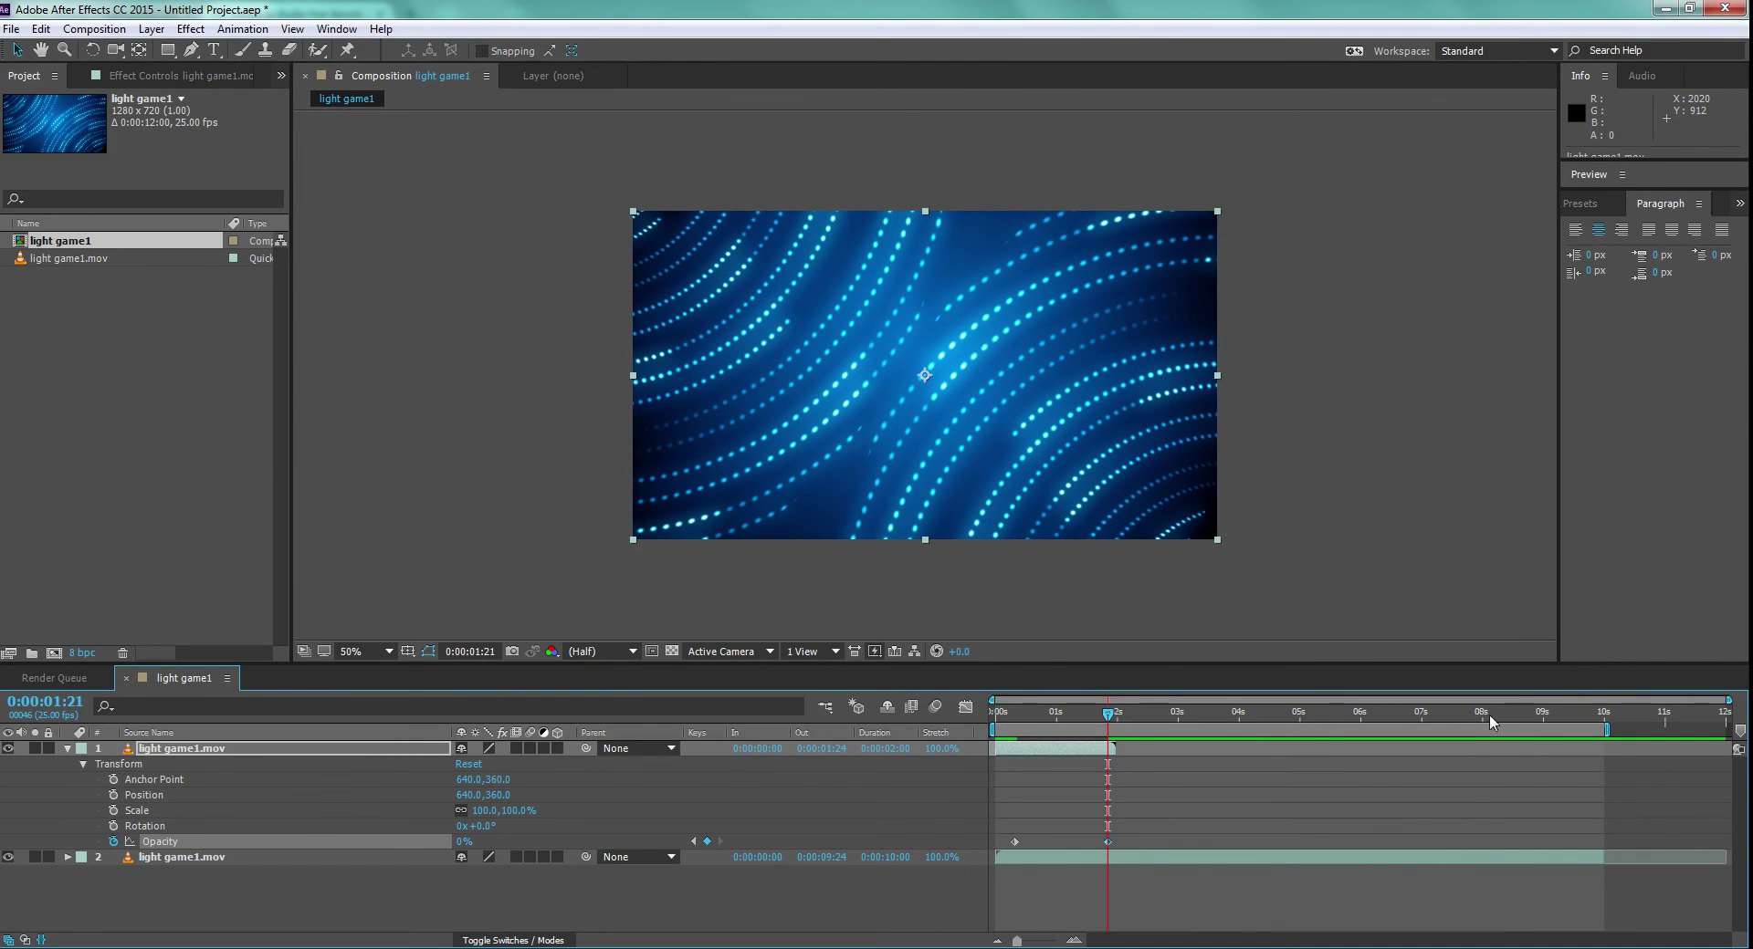
pyautogui.click(1534, 720)
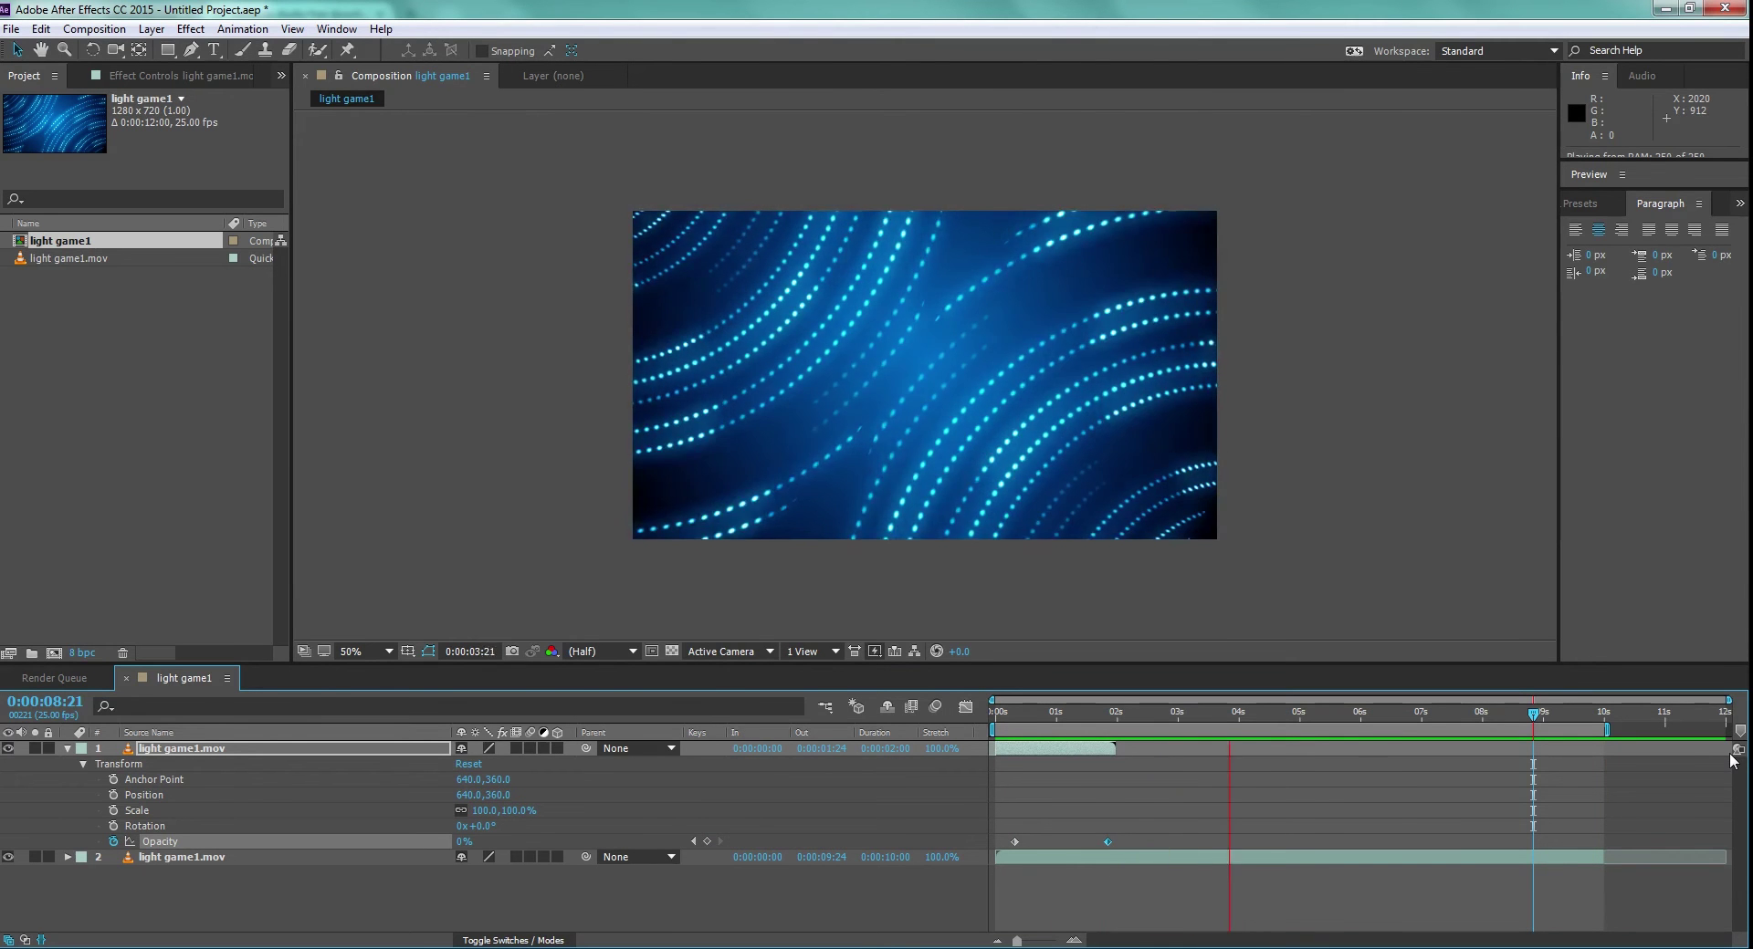
# - Stop playback and apply Composition > Trim Comp to Work Area, shortening it to 10 seconds
pyautogui.press('space')
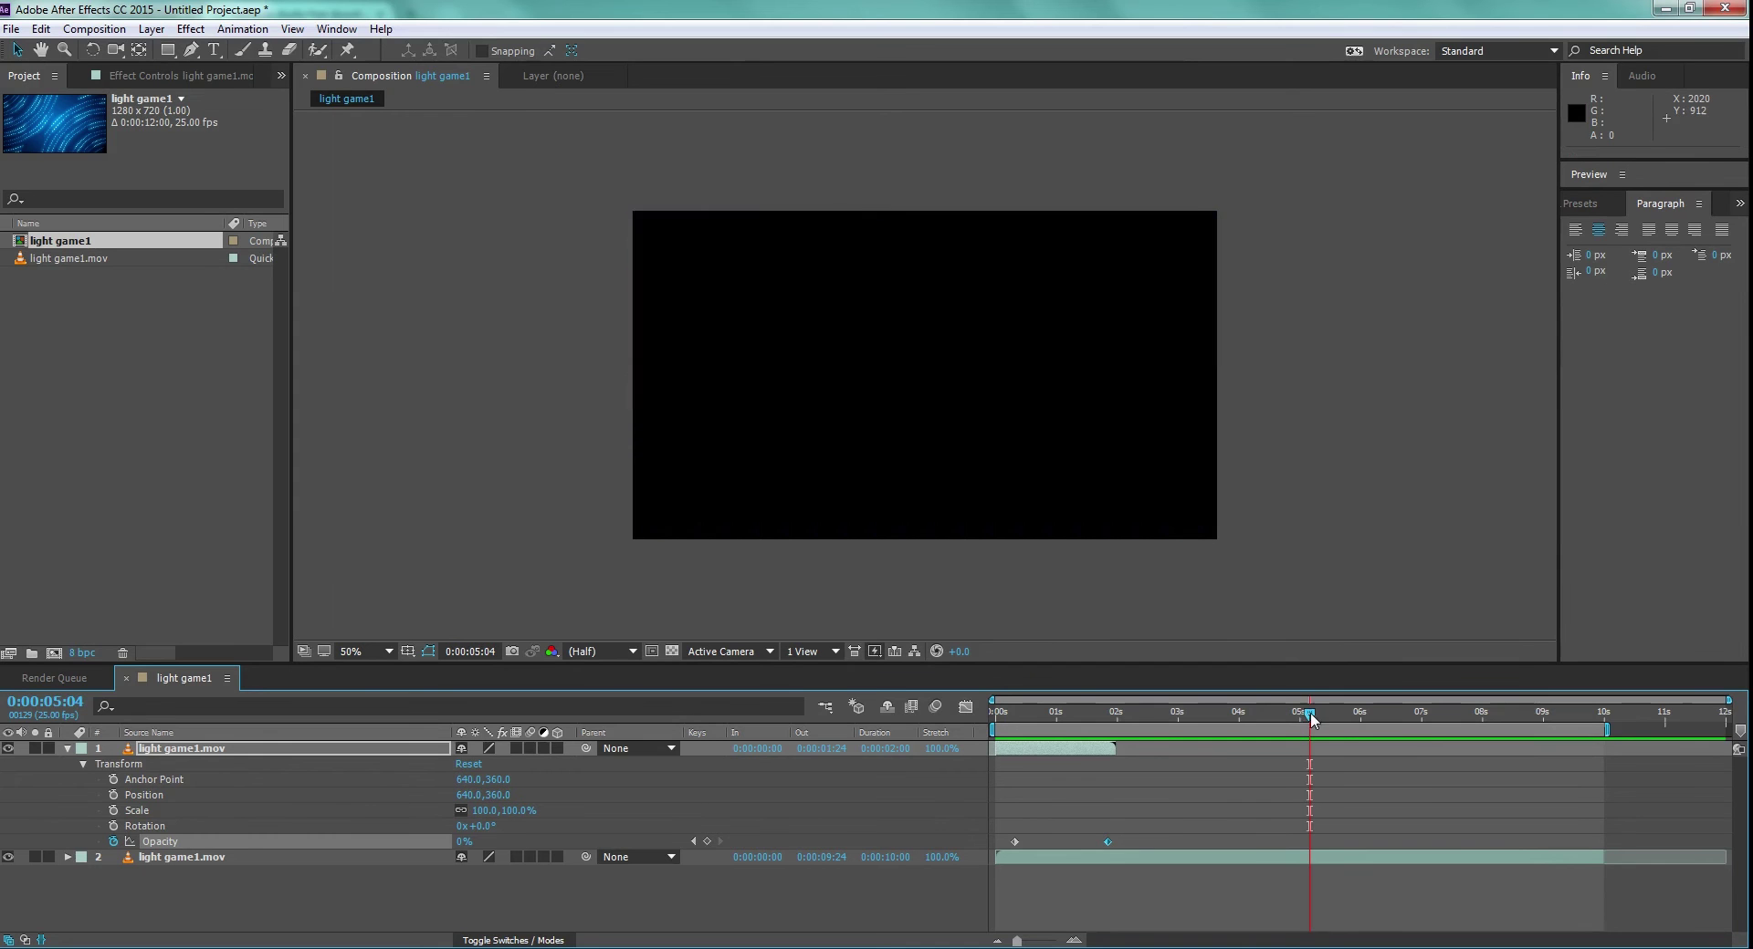
pyautogui.rightClick(1532, 732)
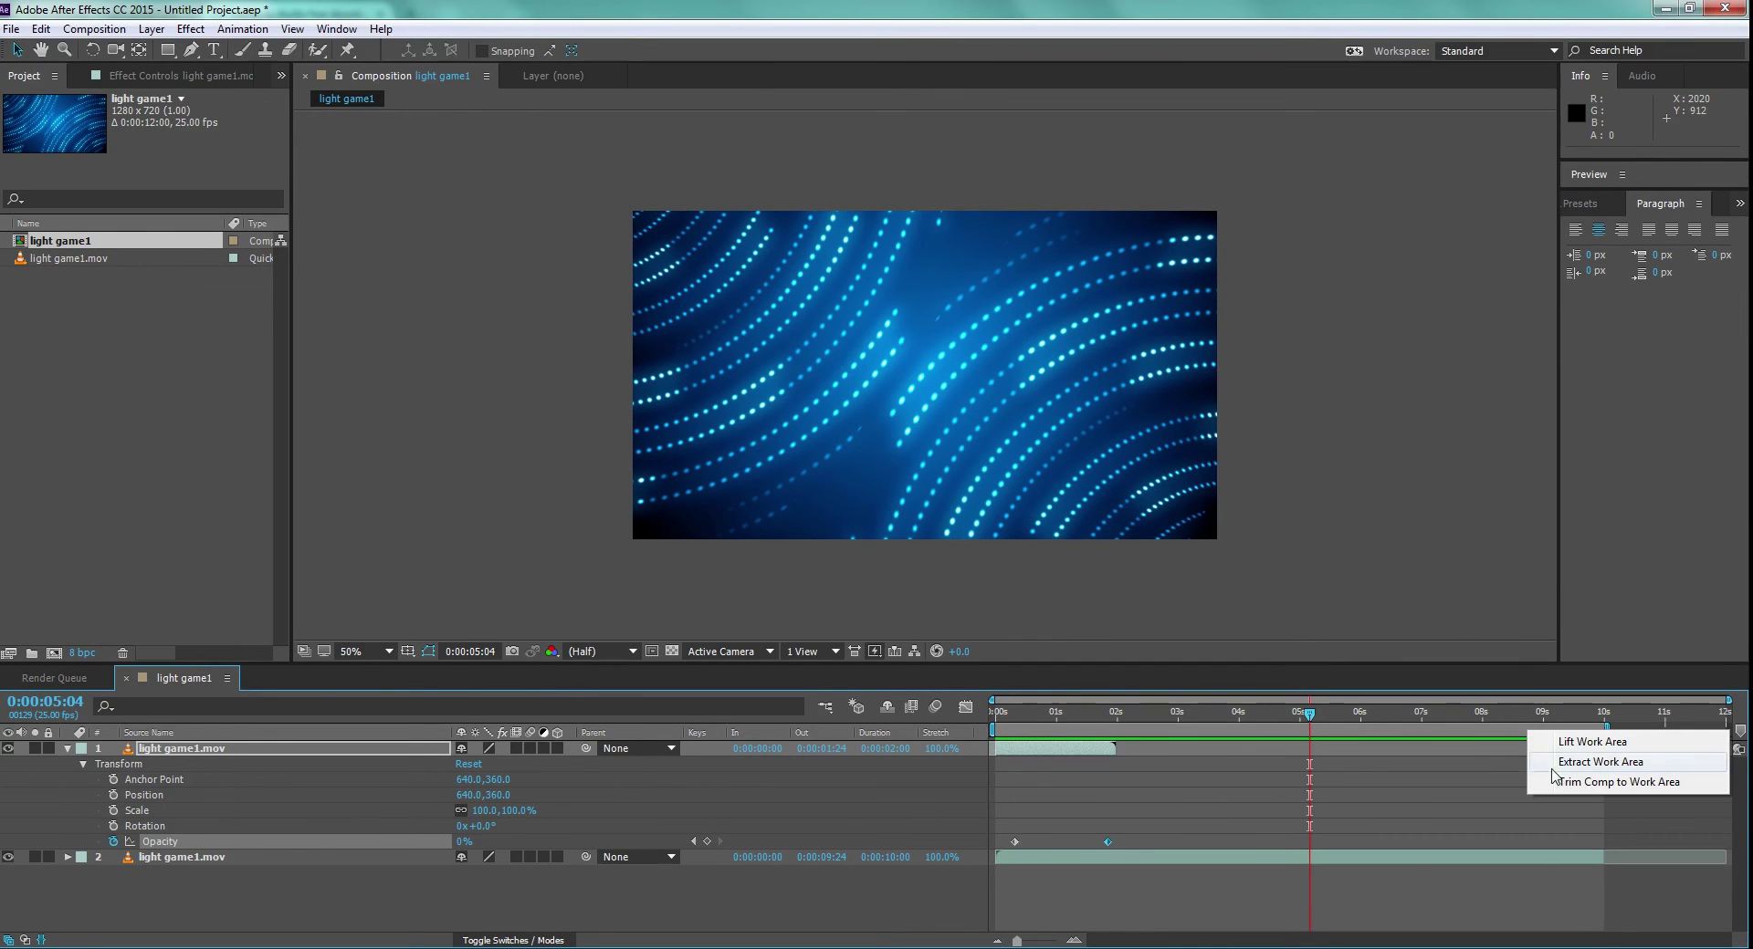
pyautogui.click(1492, 734)
pyautogui.rightClick(1488, 737)
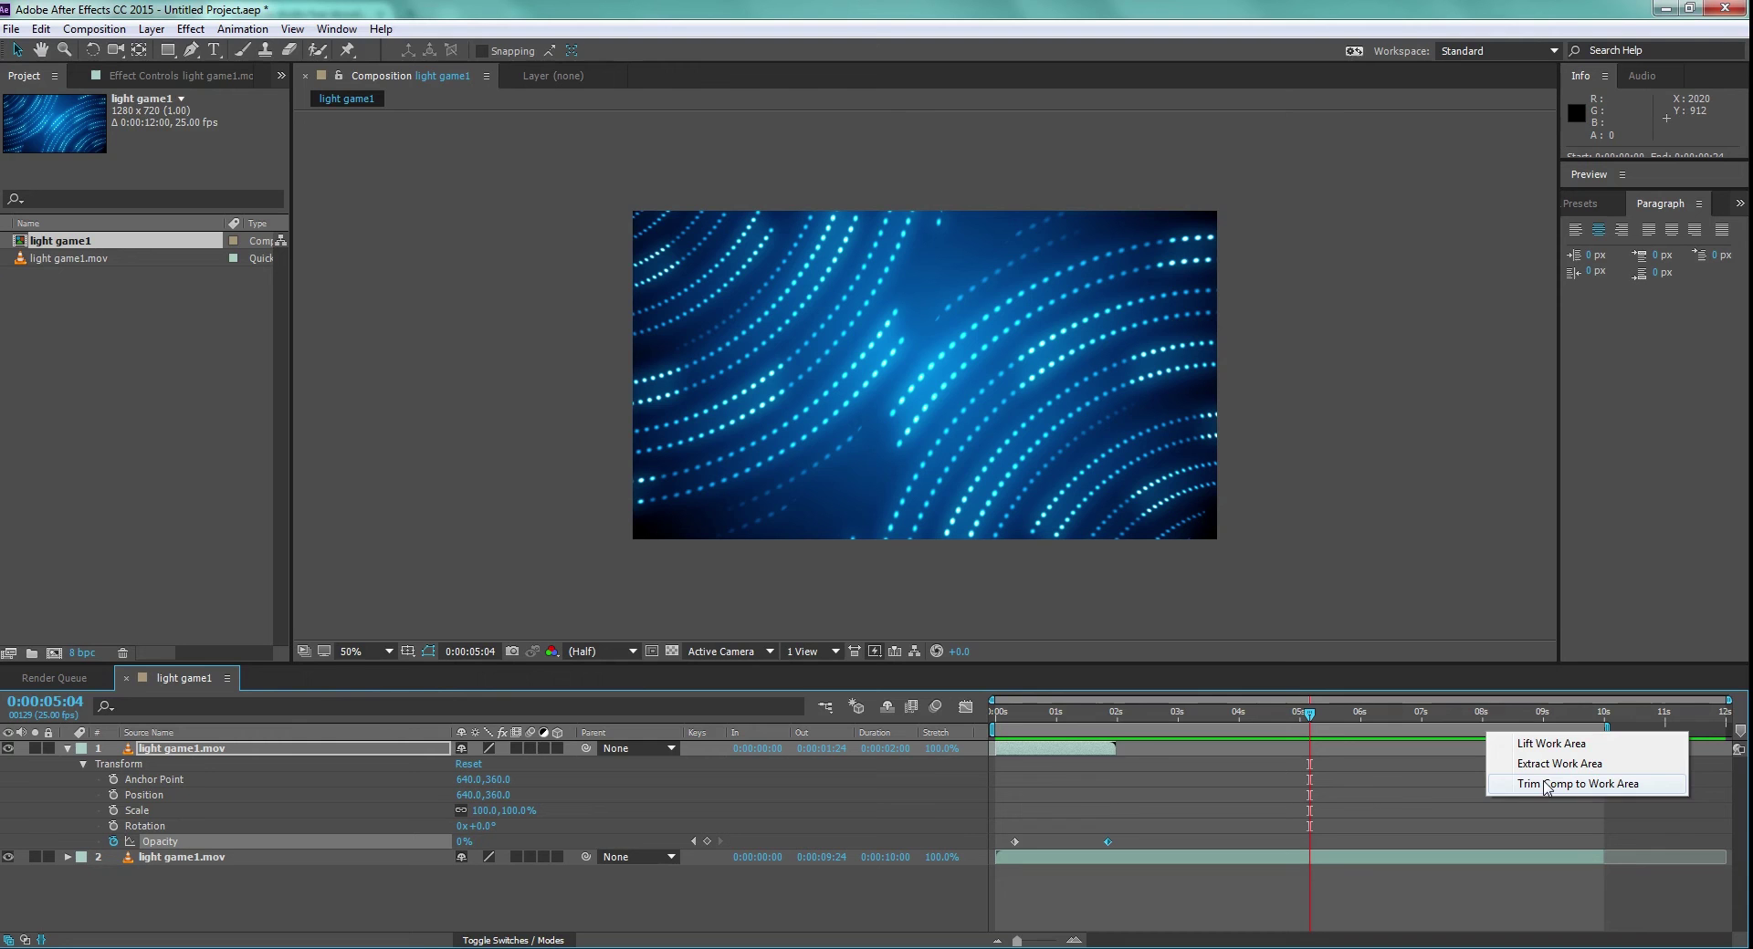
pyautogui.click(117, 33)
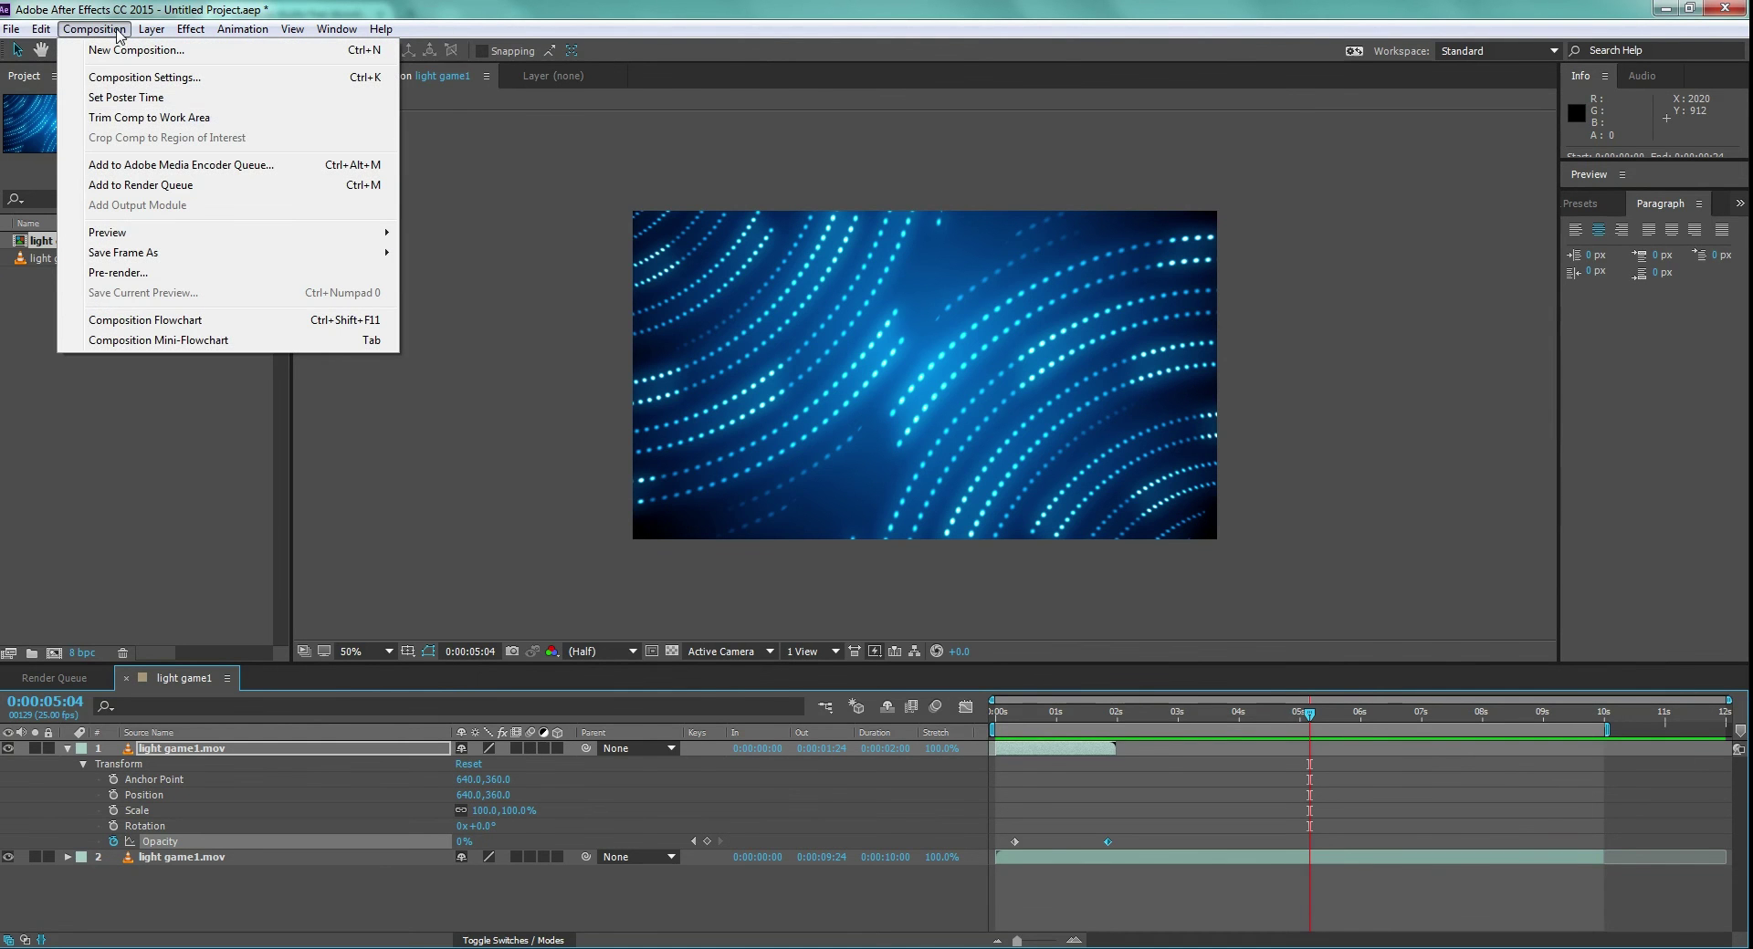
pyautogui.click(146, 118)
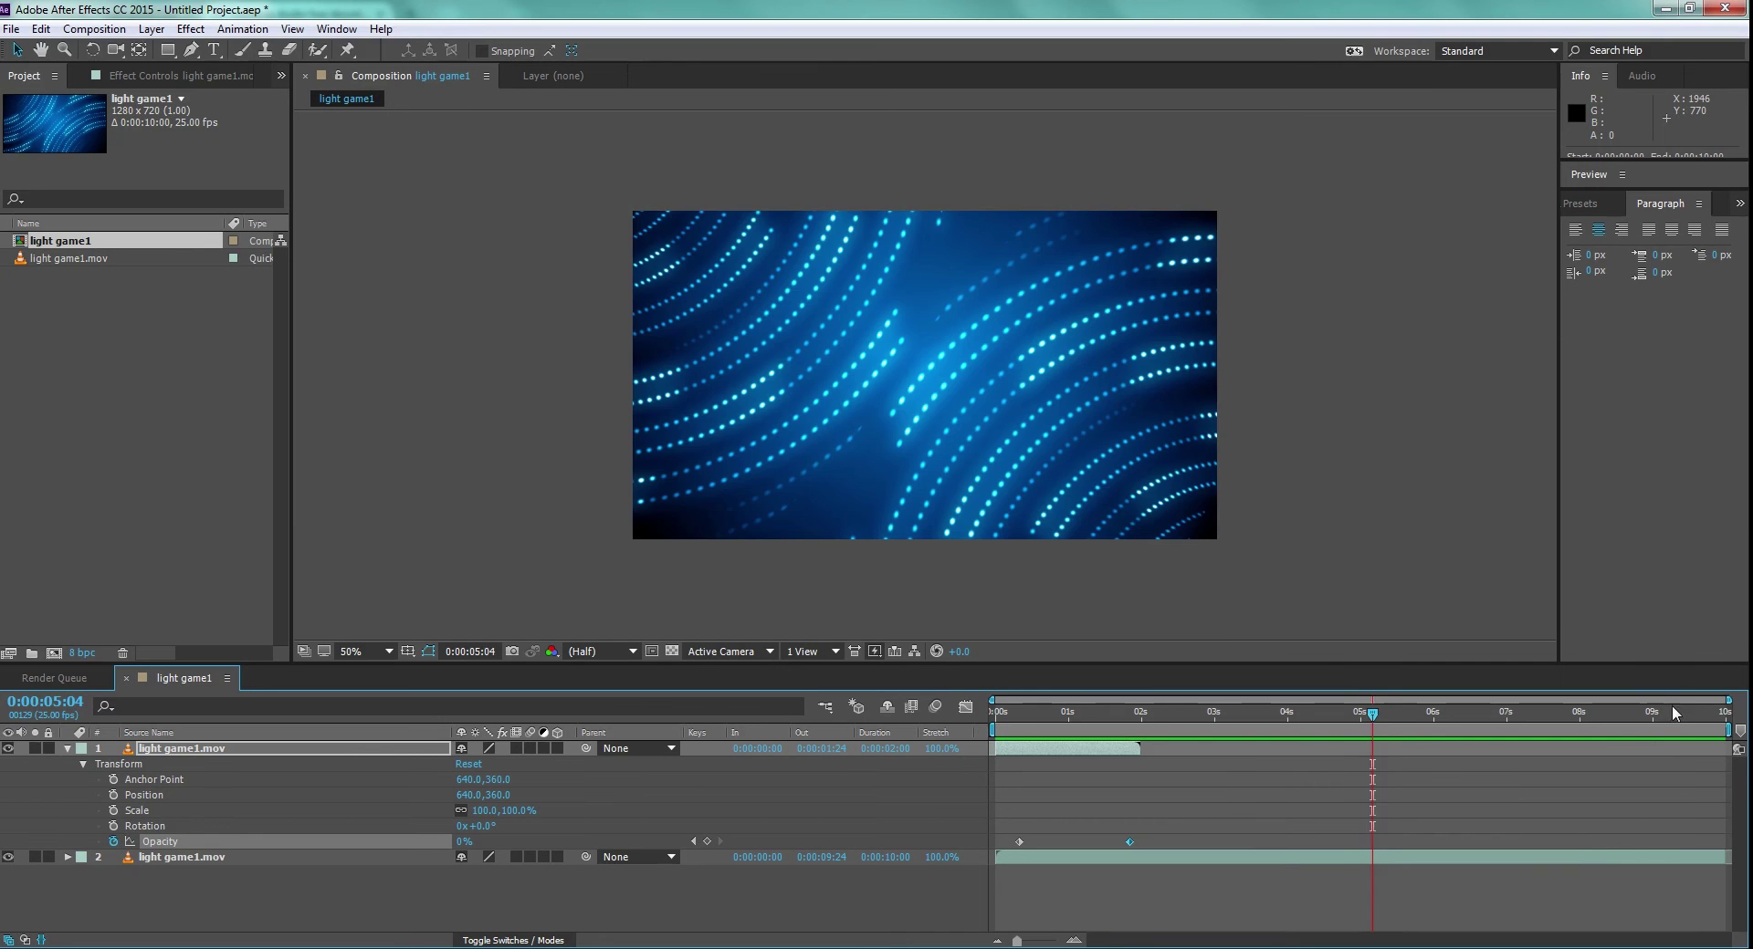
pyautogui.moveTo(1676, 713); pyautogui.dragTo(1713, 719)
pyautogui.press('space')
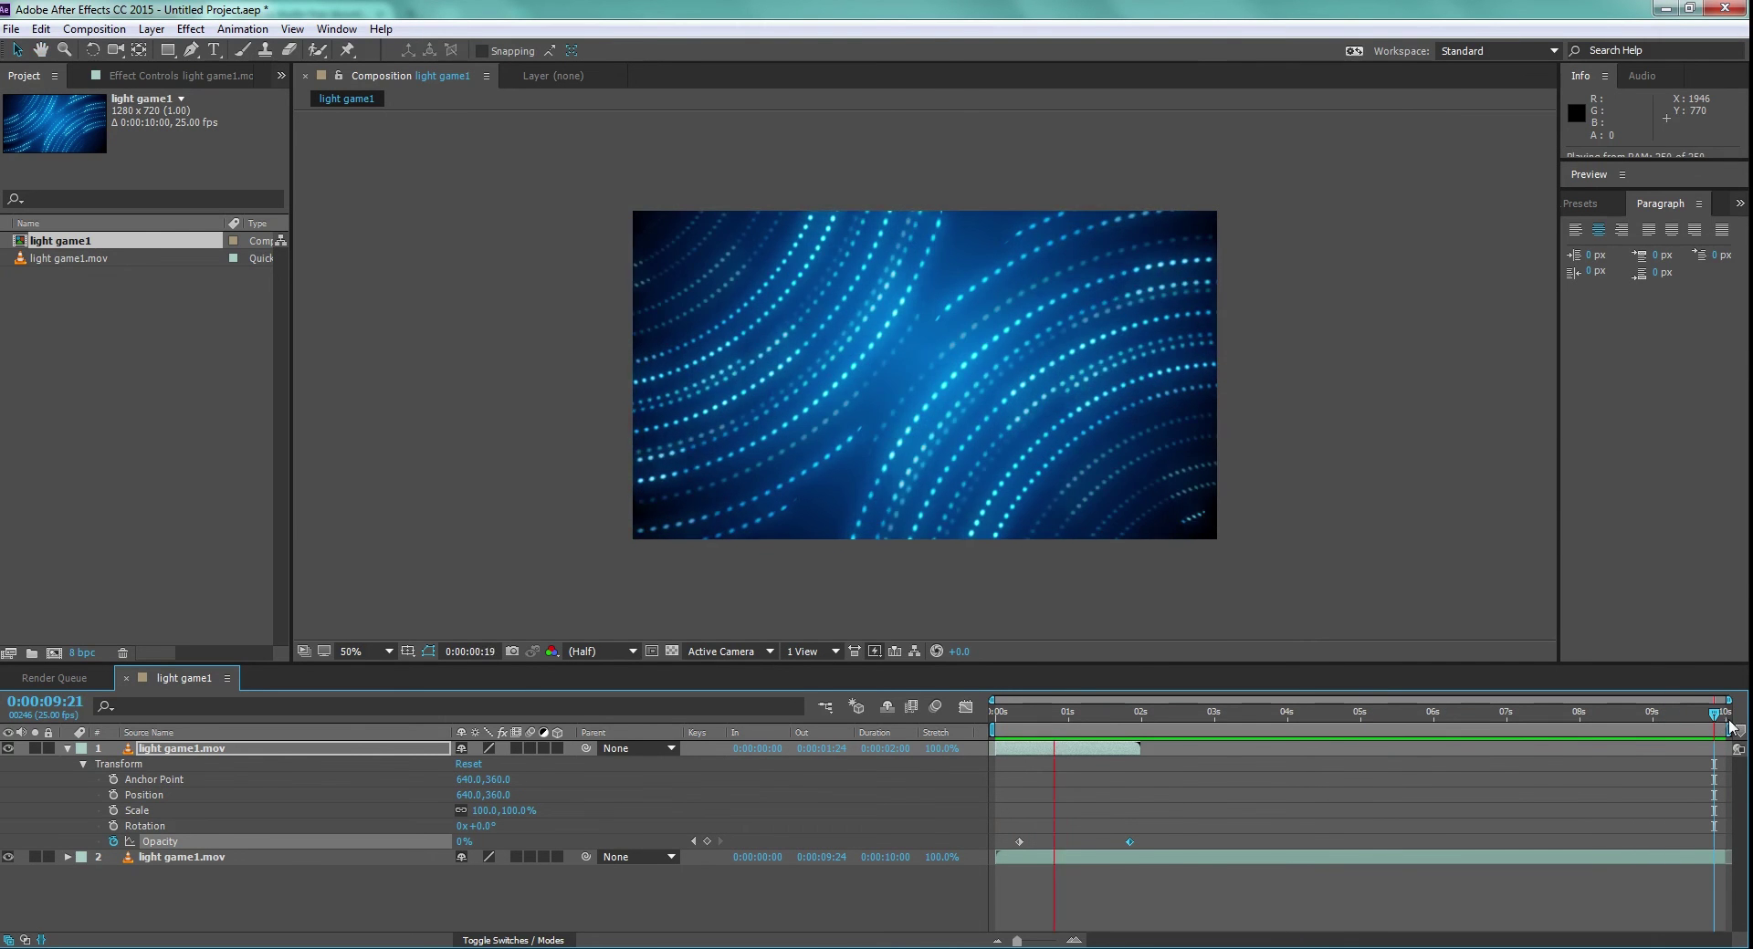